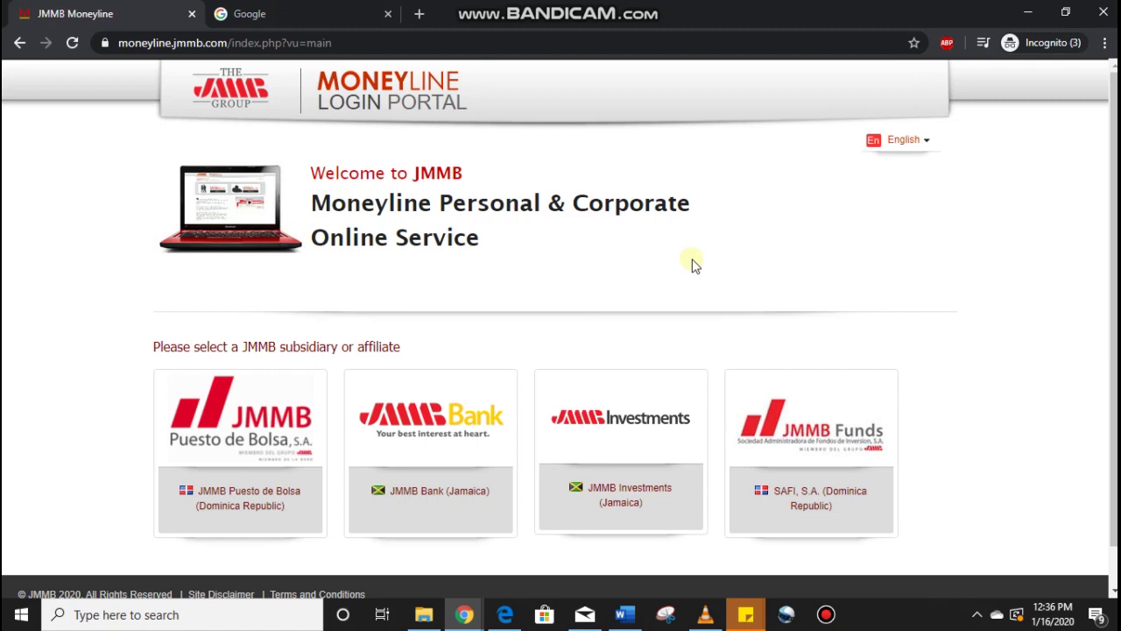
Search Google for "JMMB Moneyline" and open the JMMB Moneyline login portal from the results
left_click(304, 11)
left_click(539, 306)
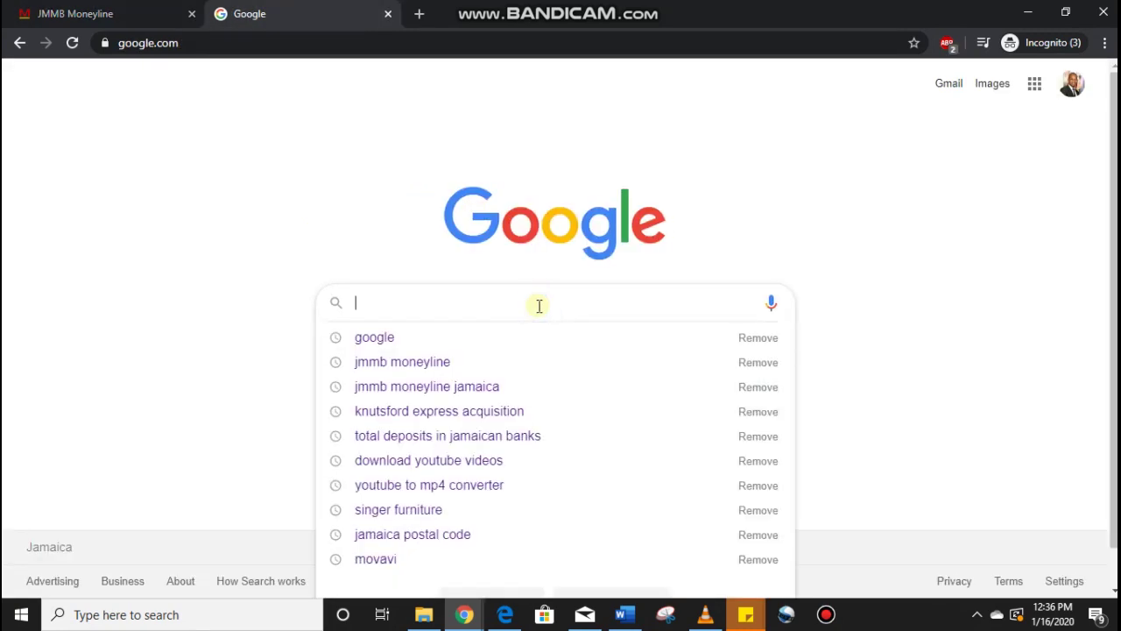
type("J")
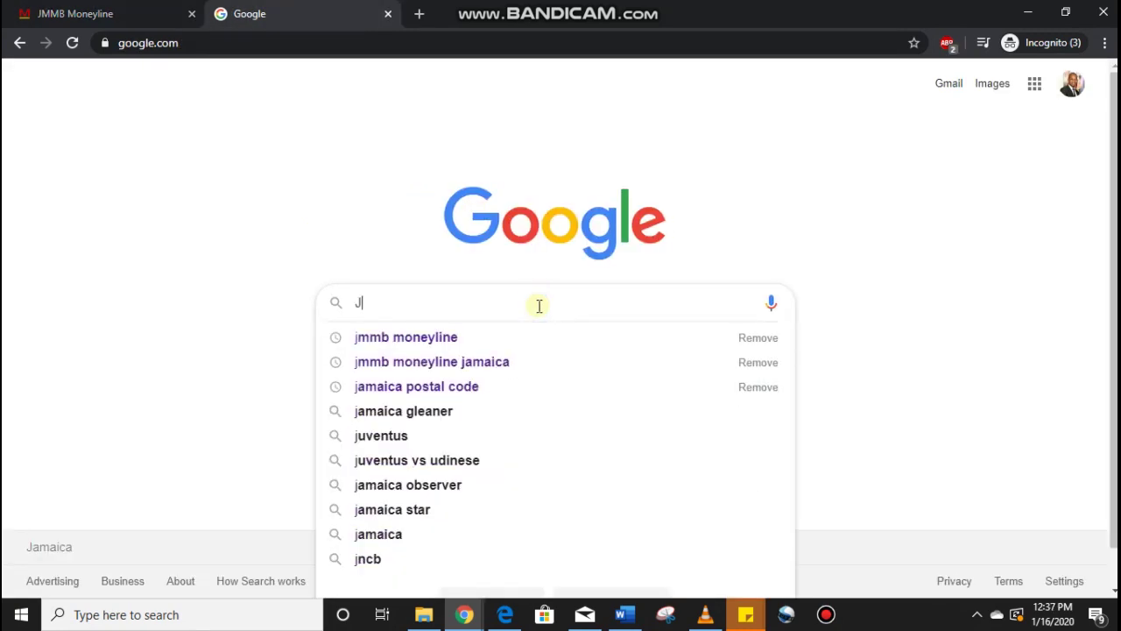
type("MMB ")
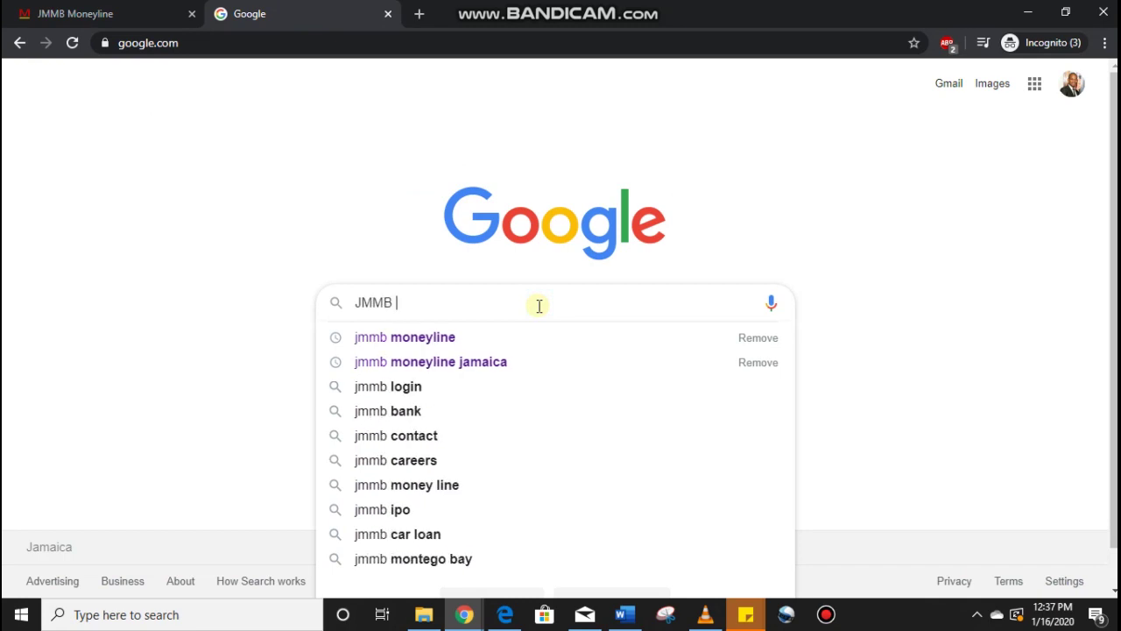
type("Moneyline")
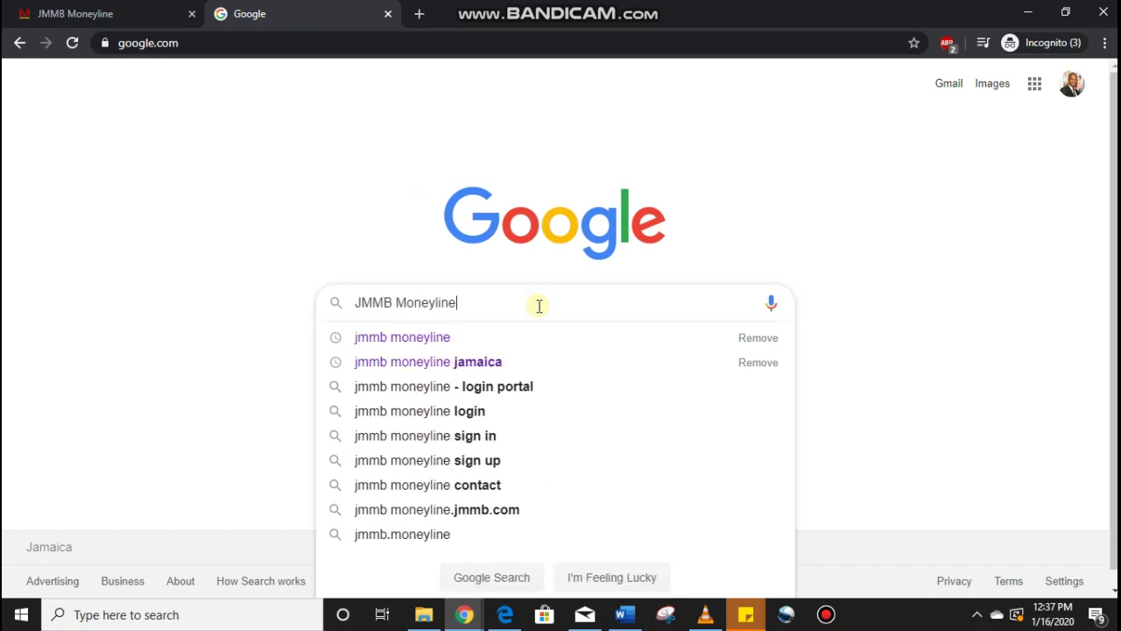
key("Return")
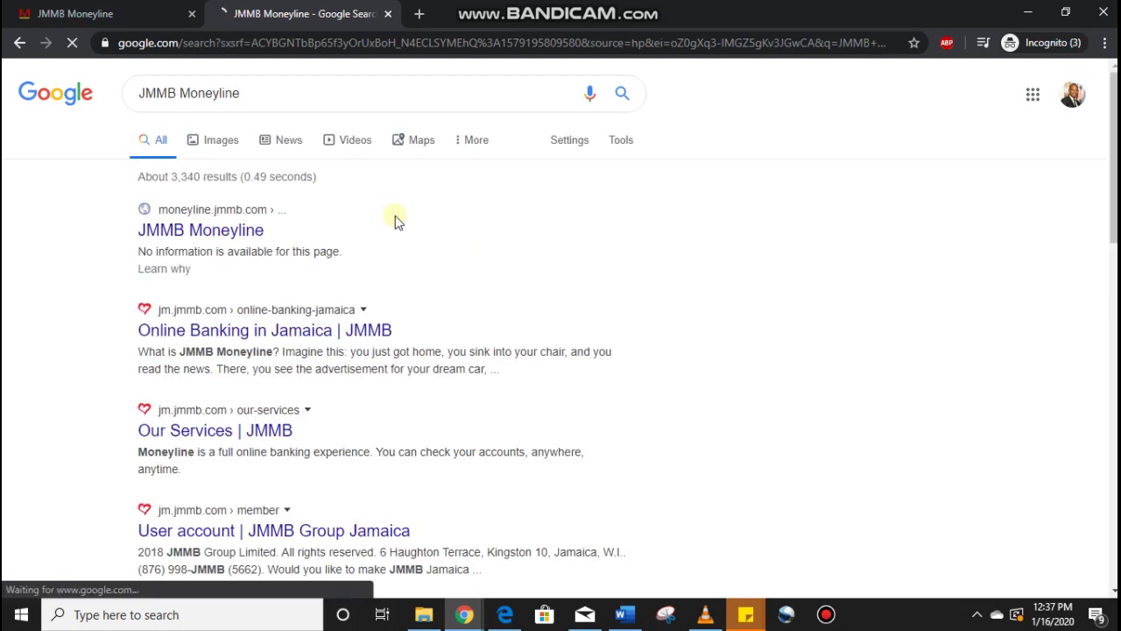
left_click(221, 235)
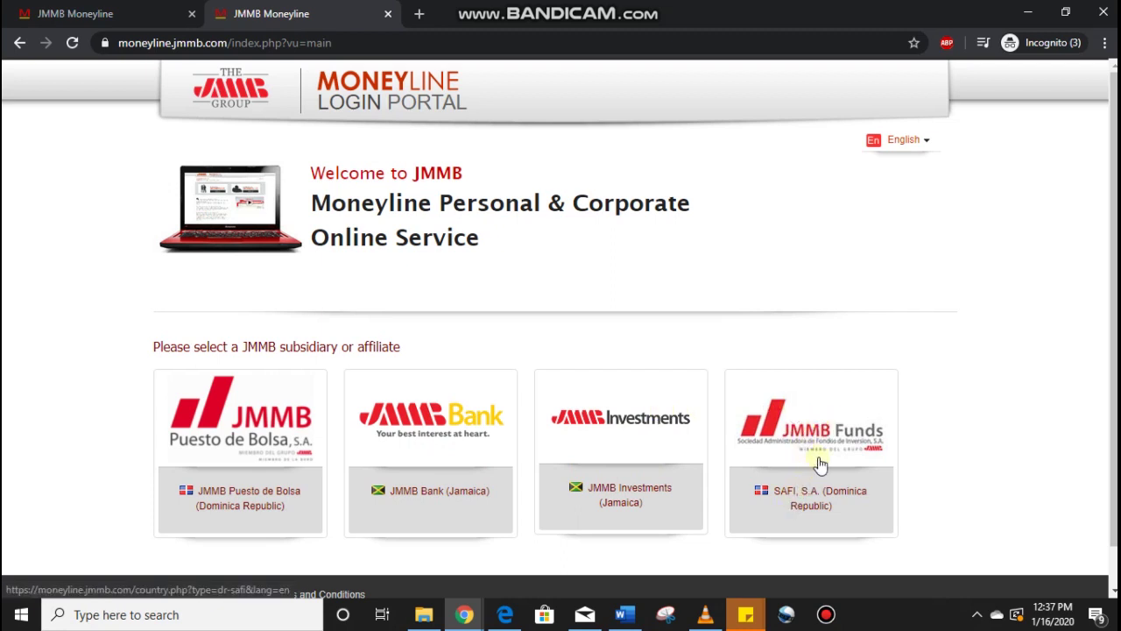
Choose JMMB Investments (Jamaica) as the subsidiary and enter Personal Moneyline
left_click(619, 433)
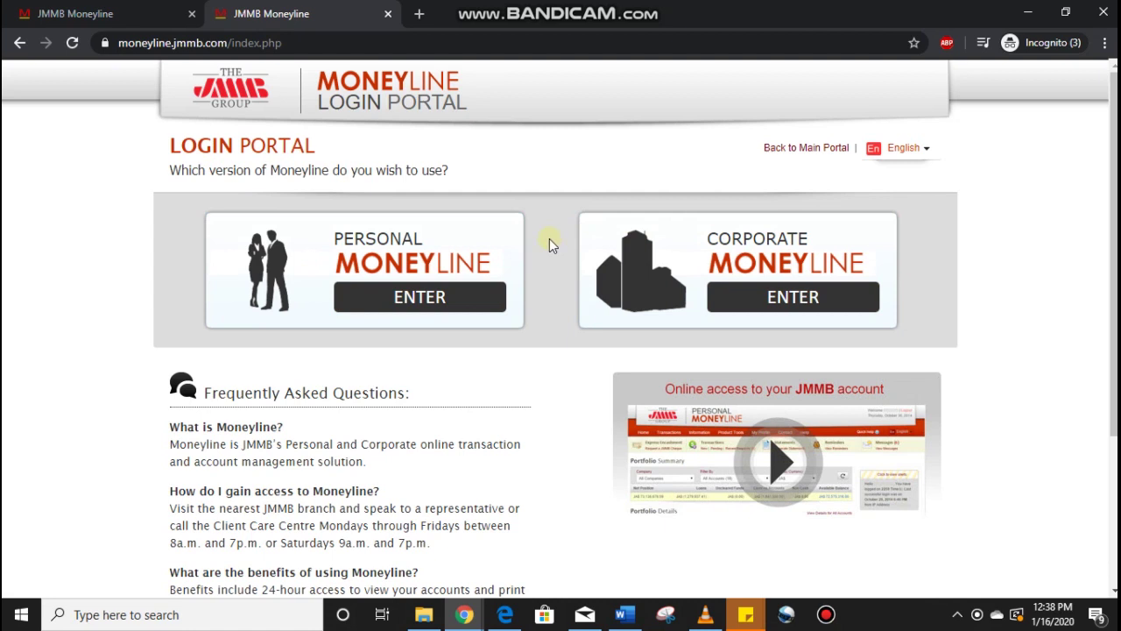
left_click(429, 302)
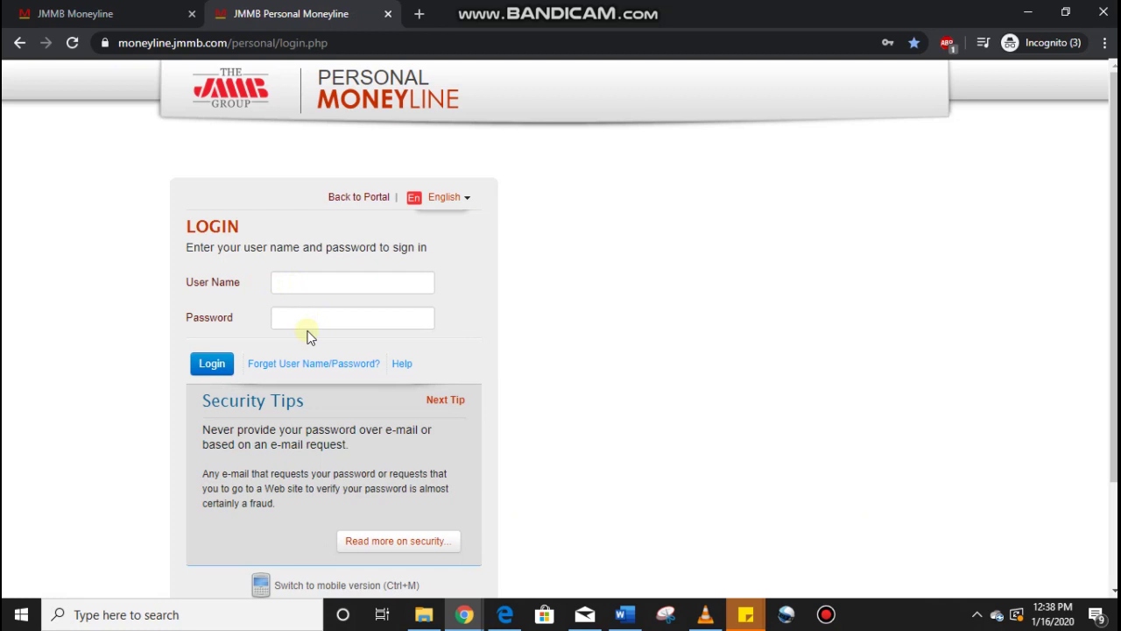
Fill in the user name and account password and log in to Personal Moneyline
left_click(313, 281)
left_click(318, 319)
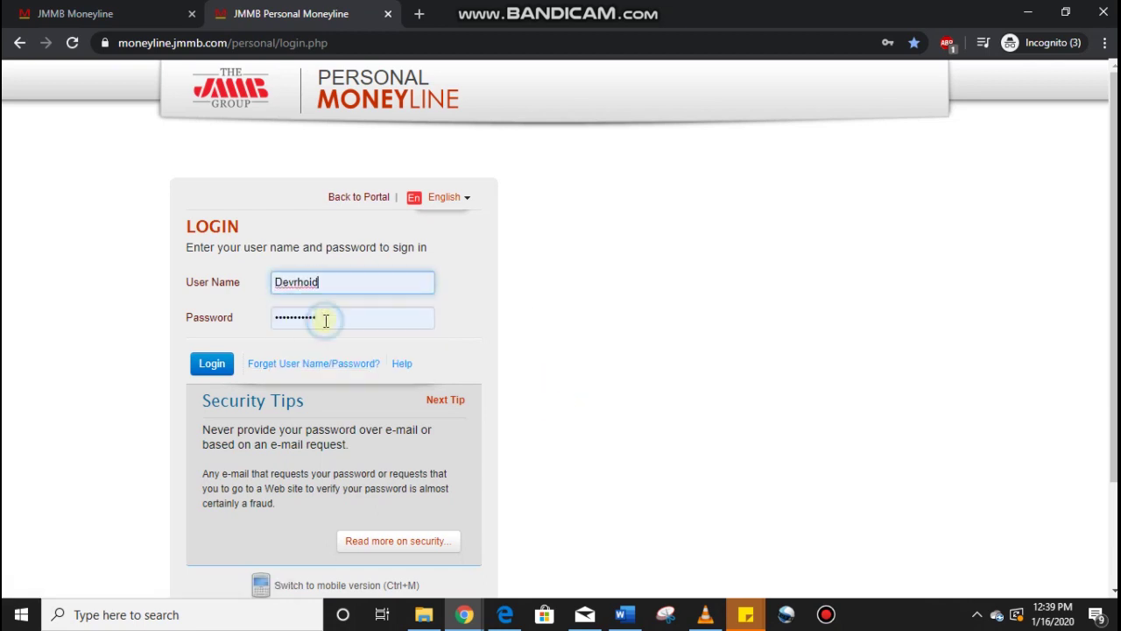
left_click(218, 370)
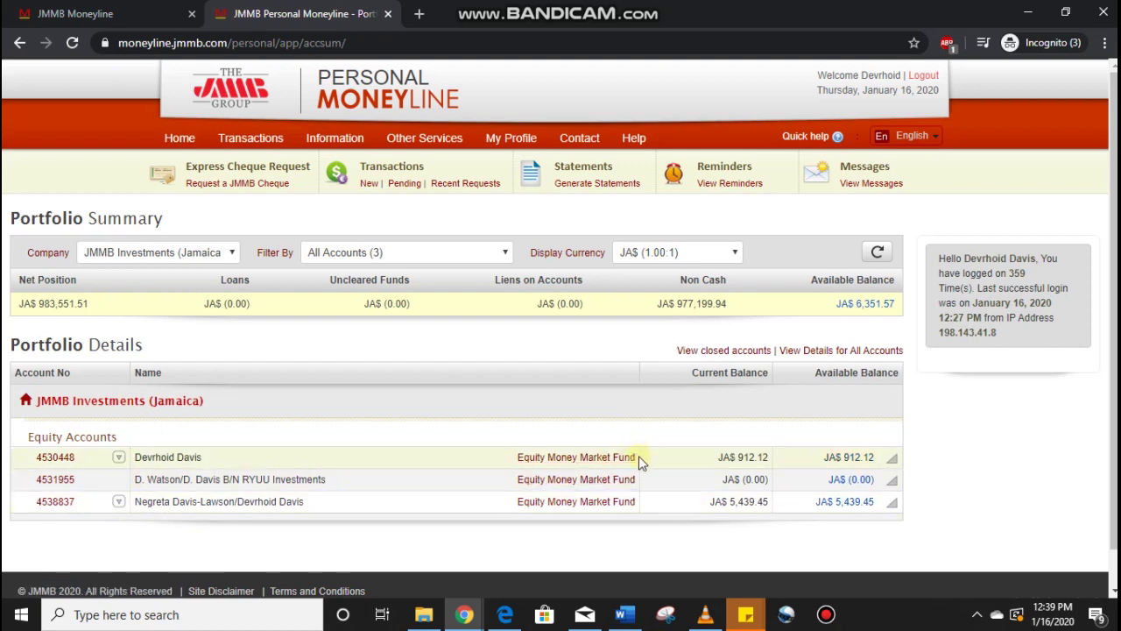
Expand the third equity account in the portfolio details and examine its stocks held as reported by JCSD
left_click(119, 503)
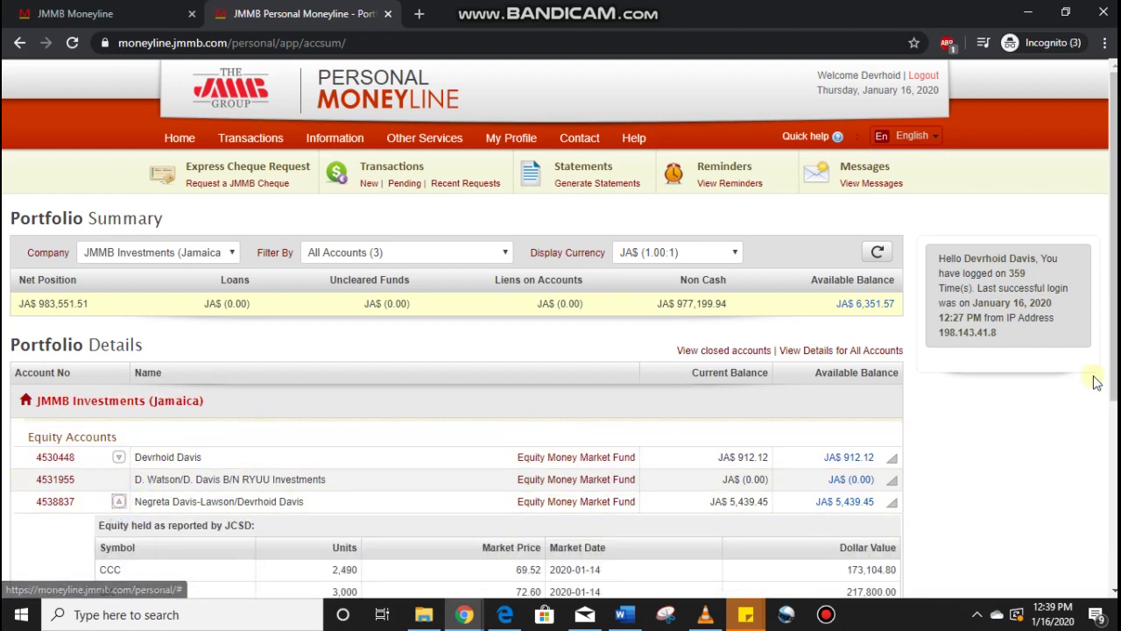
scroll(1096, 380, "down", 1)
scroll(719, 253, "down", 1)
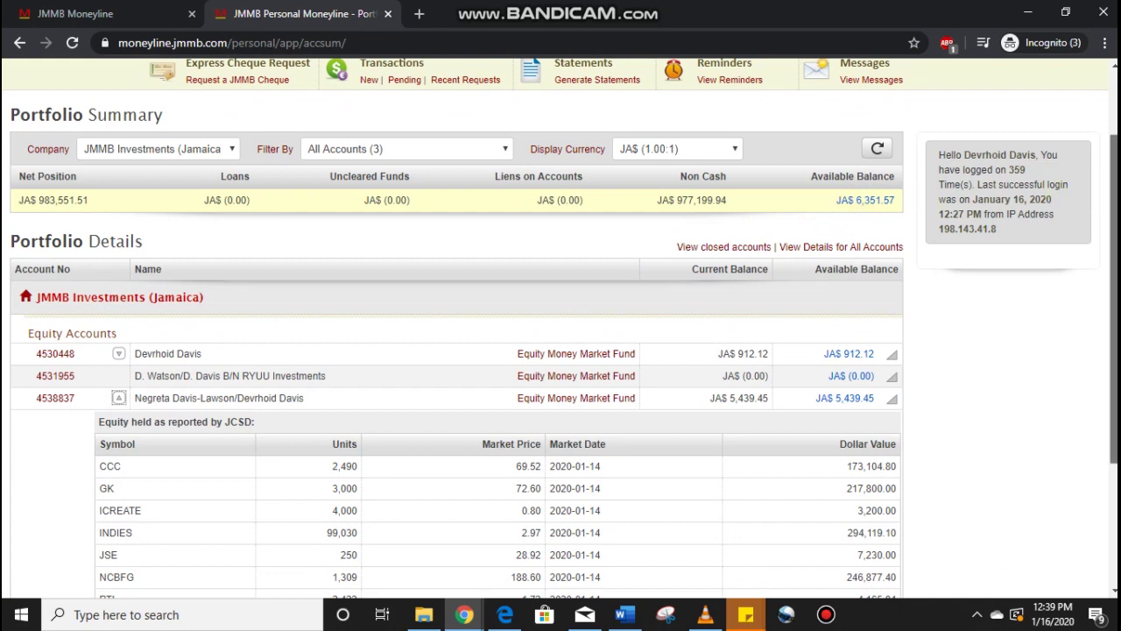
scroll(561, 350, "down", 1)
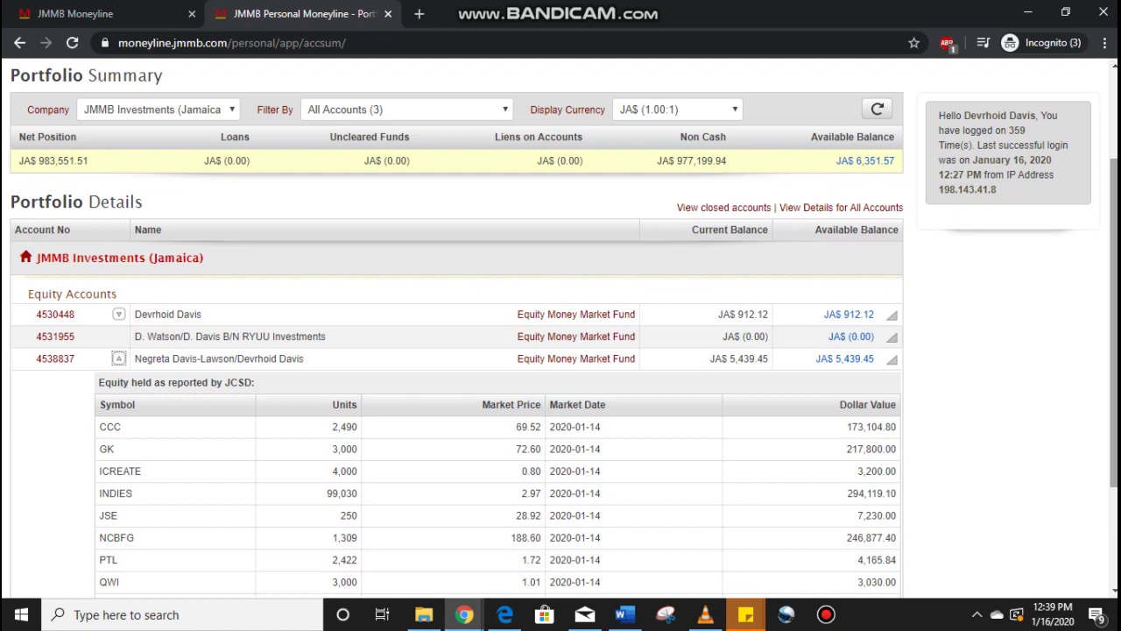
scroll(561, 330, "down", 1)
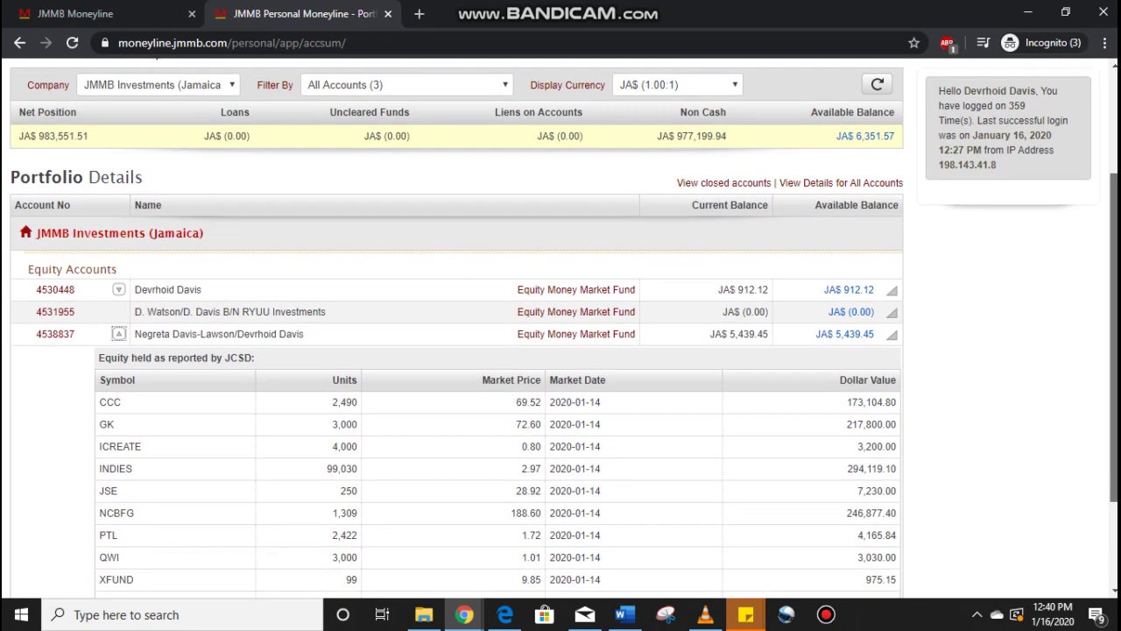
scroll(561, 330, "down", 2)
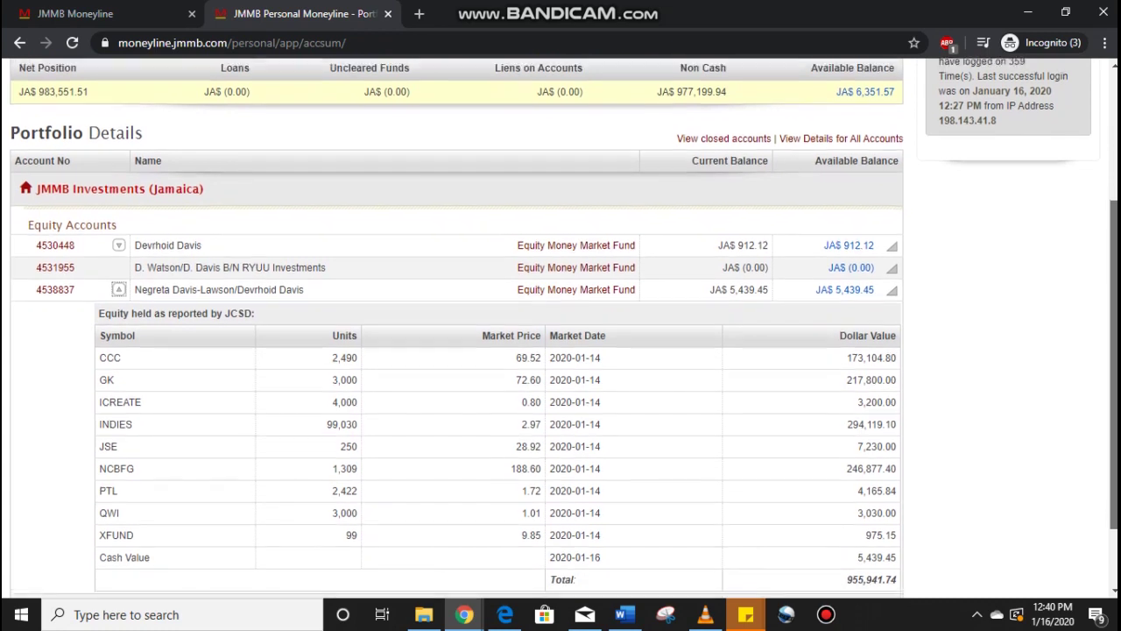
scroll(561, 330, "down", 1)
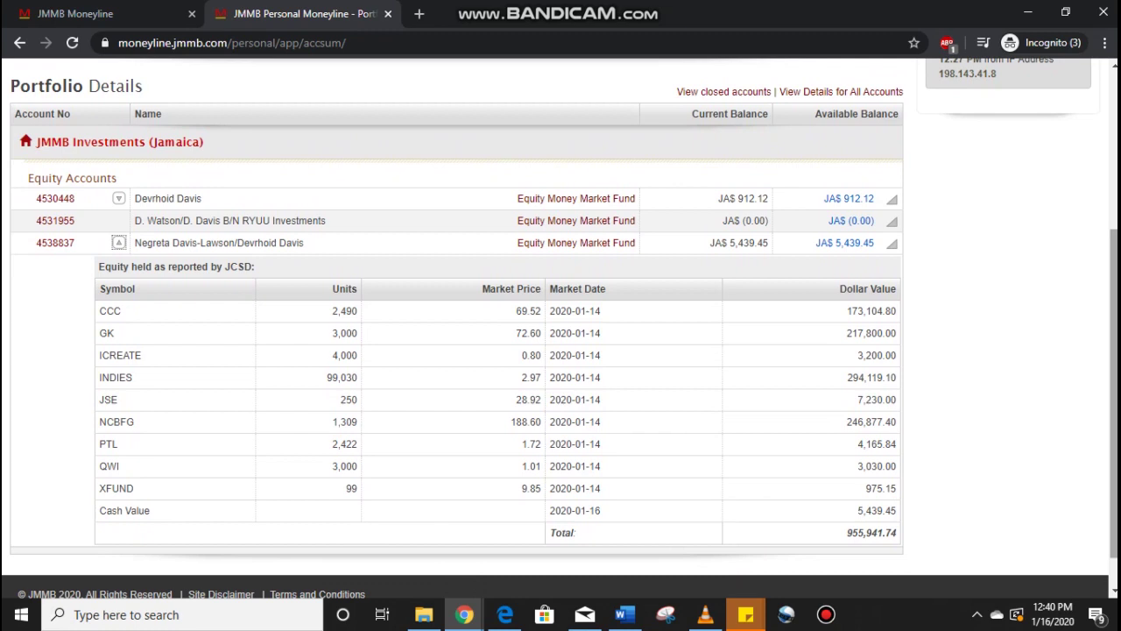
scroll(1111, 345, "down", 1)
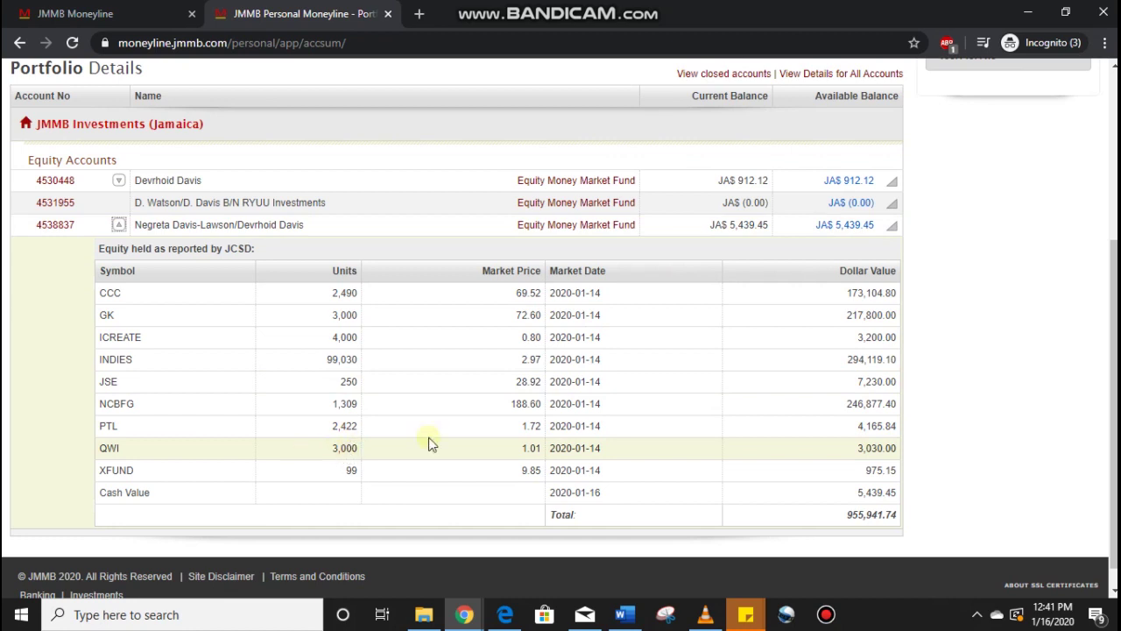
scroll(1111, 403, "up", 3)
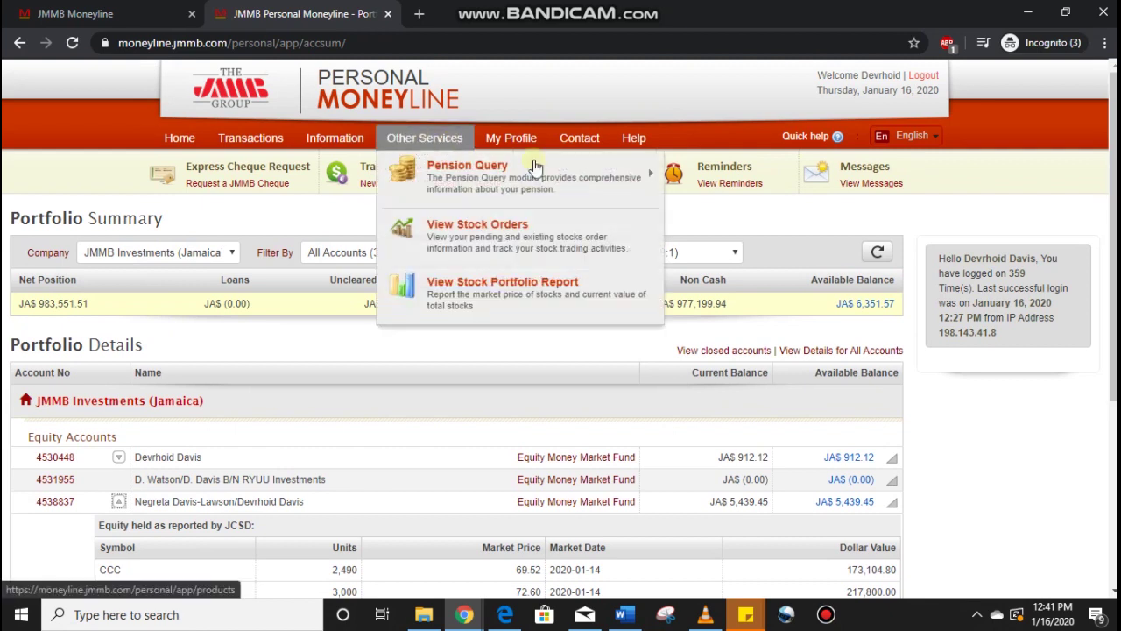
mouse_move(250, 140)
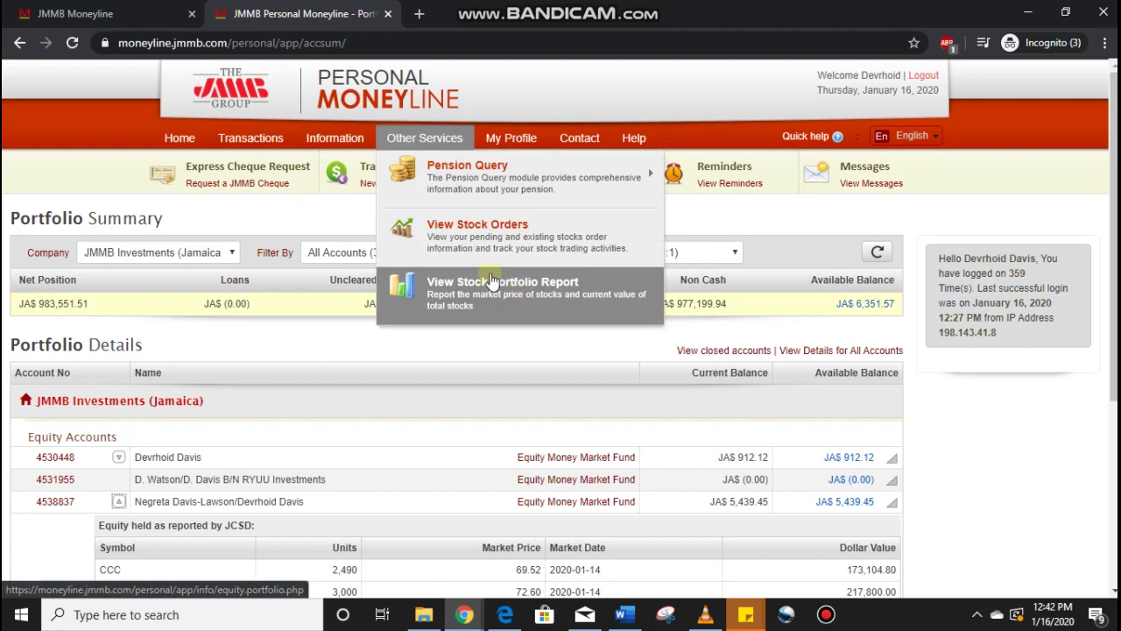
mouse_move(447, 184)
mouse_move(512, 140)
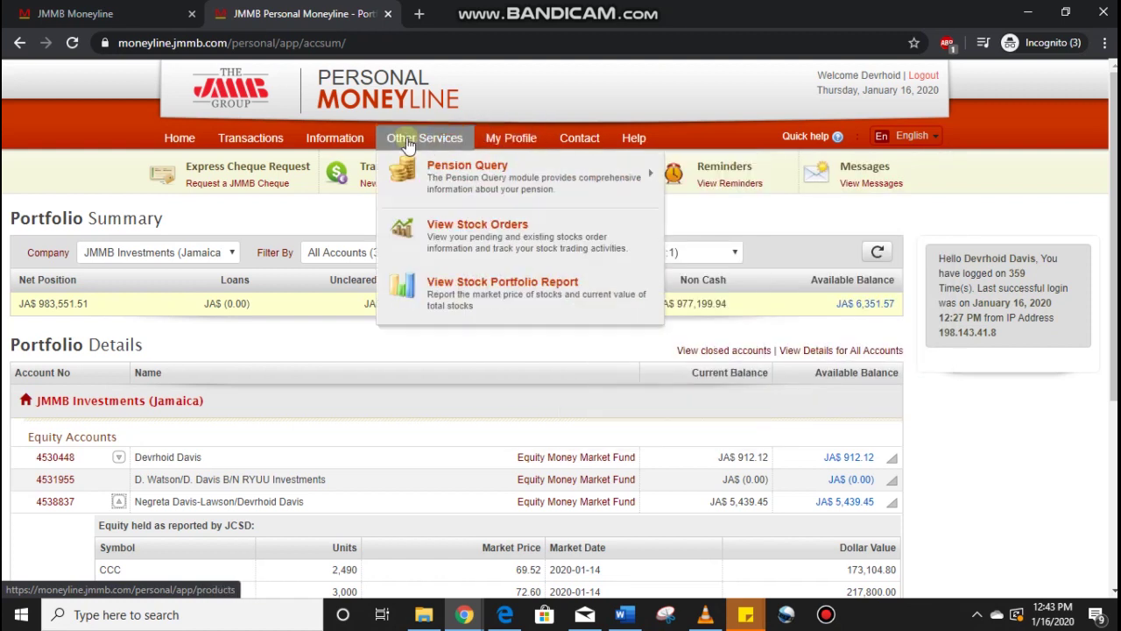
mouse_move(337, 141)
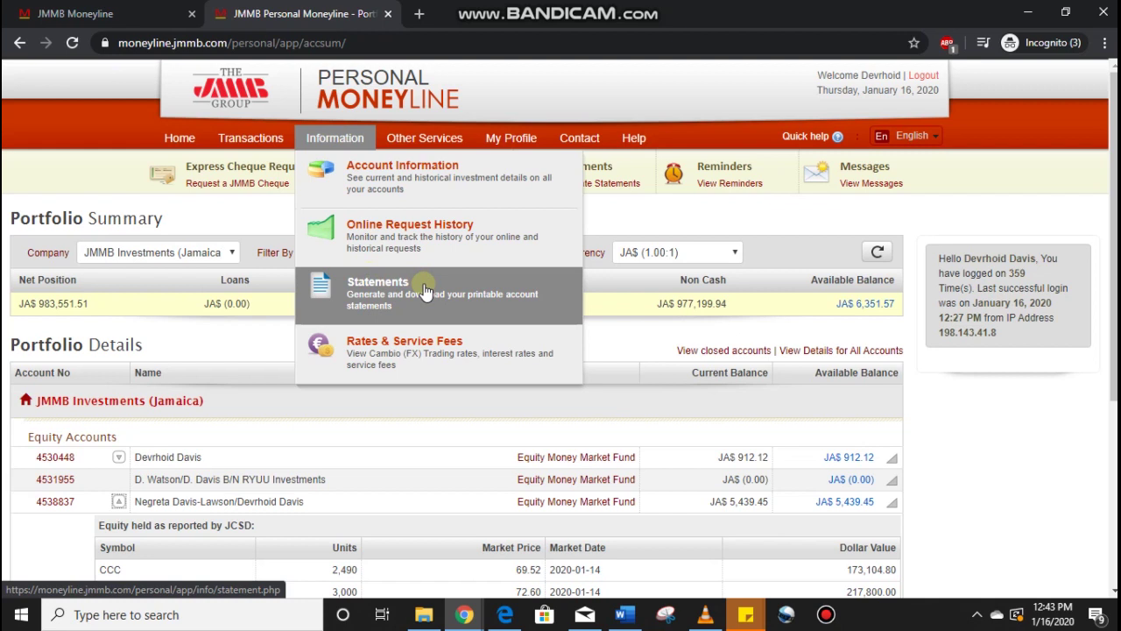
mouse_move(263, 147)
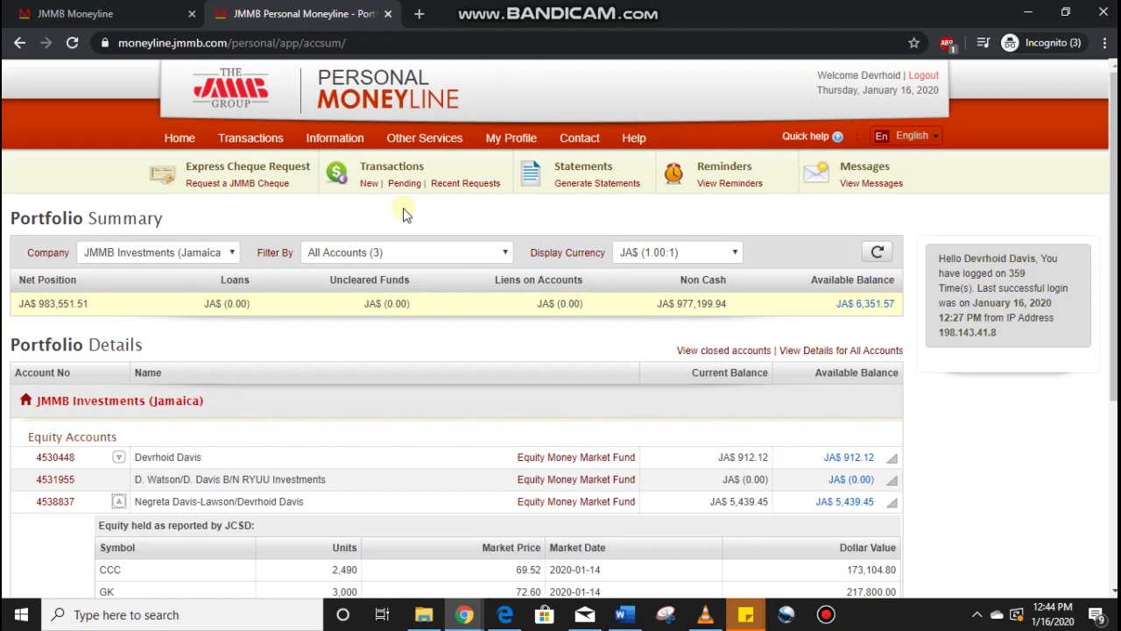
Open the Jamaica Stock Exchange website, jamstockex.com, in a new browser tab
left_click(419, 15)
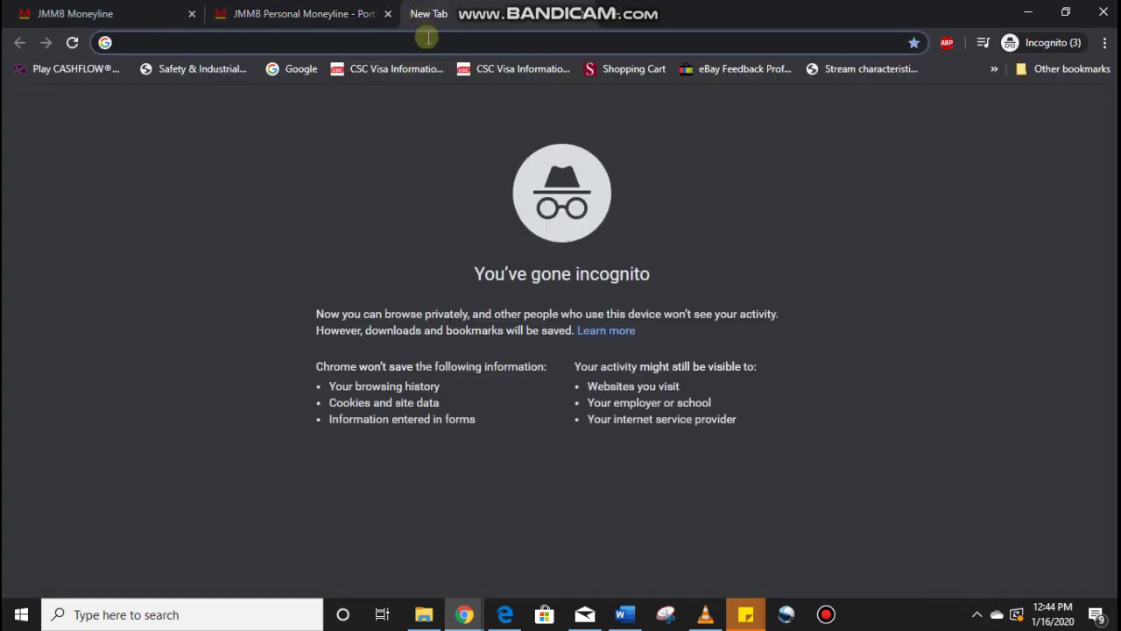
type("jam")
key("Return")
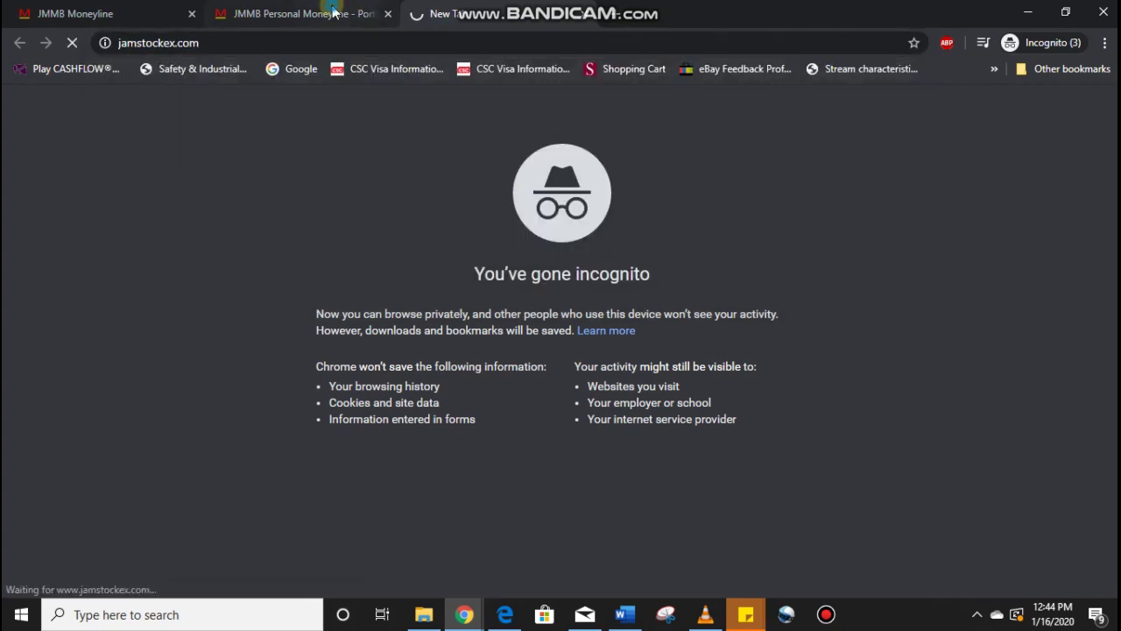
left_click(363, 11)
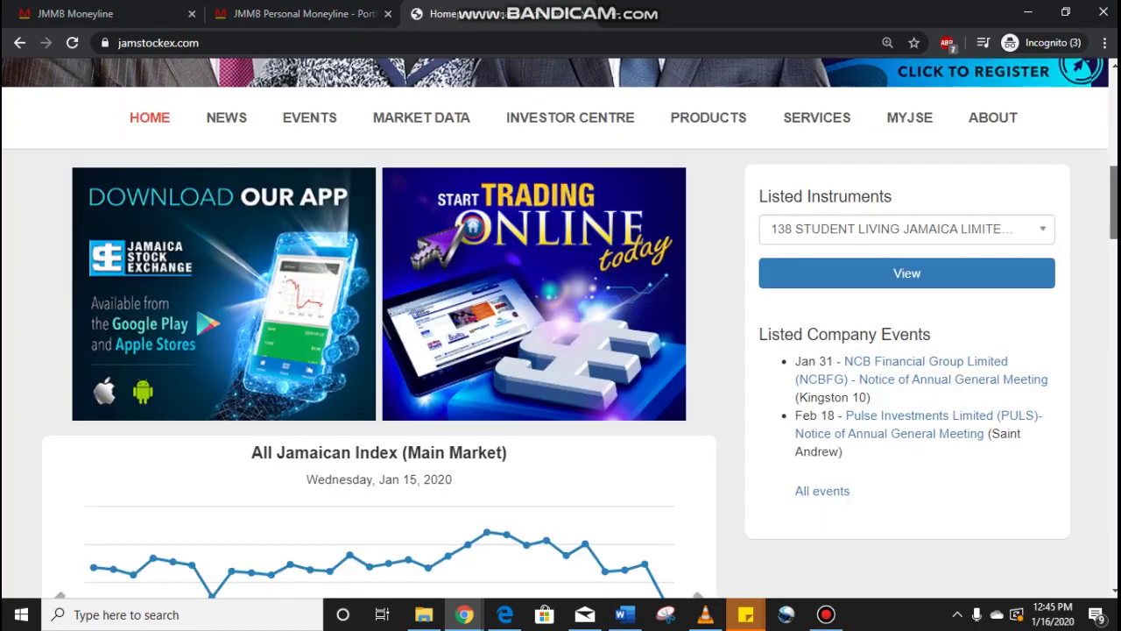
Open QWI's trade information page from the stock ticker on the homepage, reloading it if it does not load
left_click_drag(1115, 210, 1113, 119)
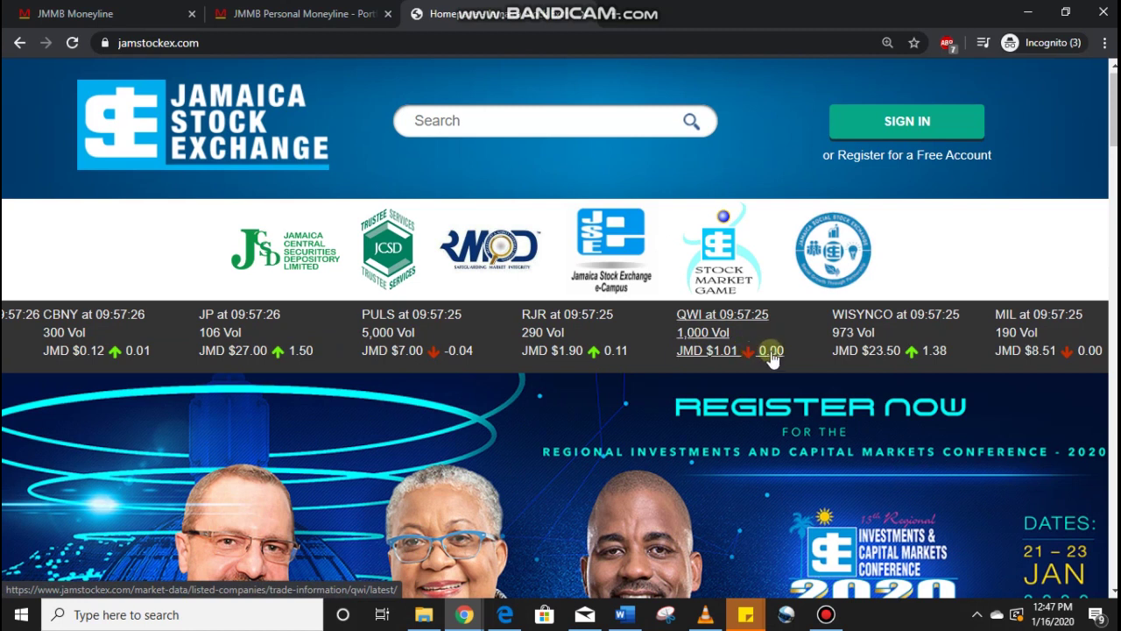
left_click(708, 339)
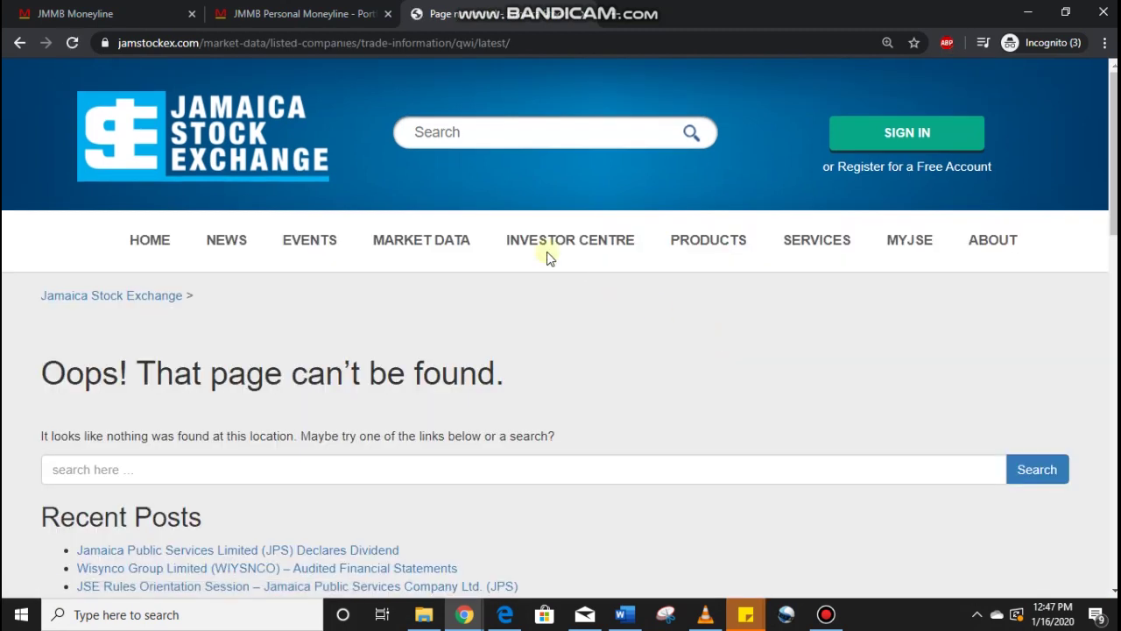
left_click(75, 42)
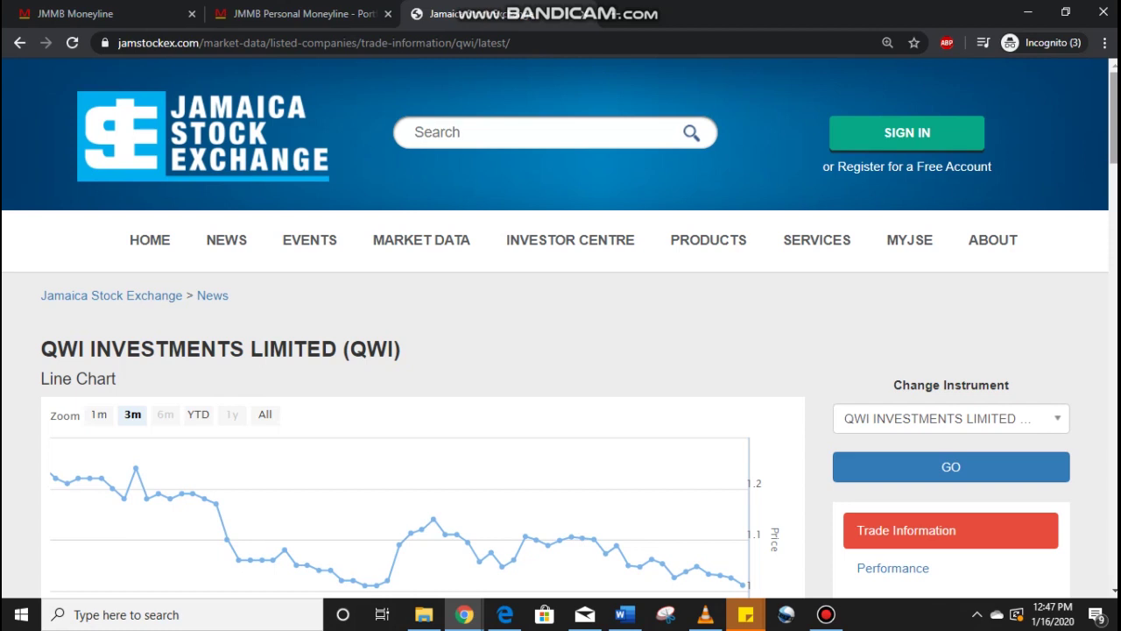
Set the QWI line chart's range to All to view the complete price history
scroll(561, 351, "down", 3)
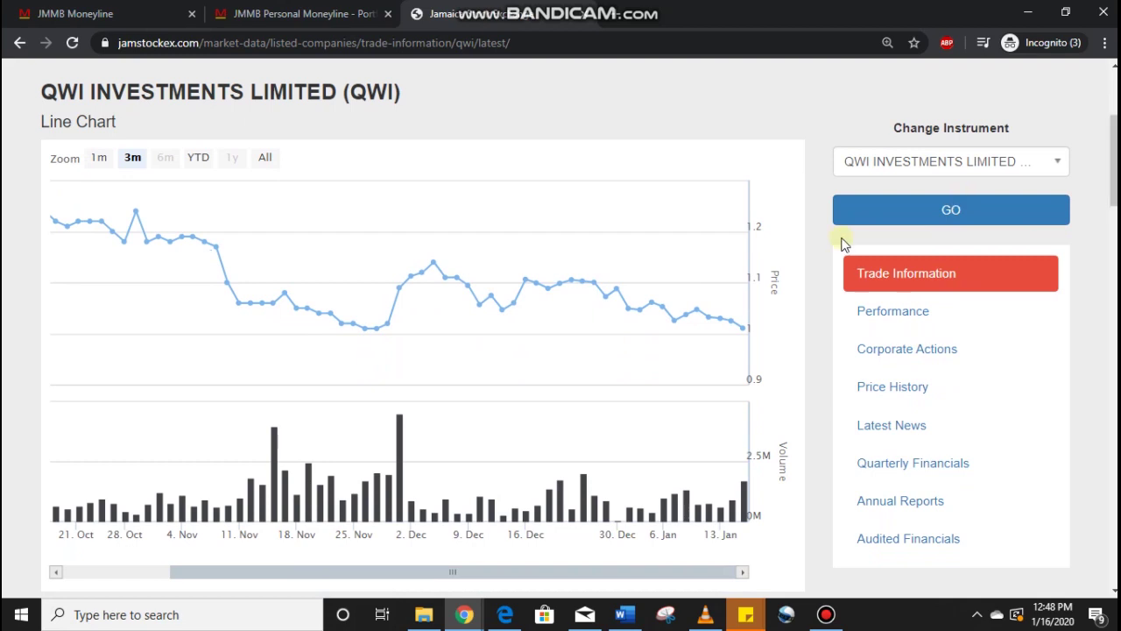
mouse_move(744, 338)
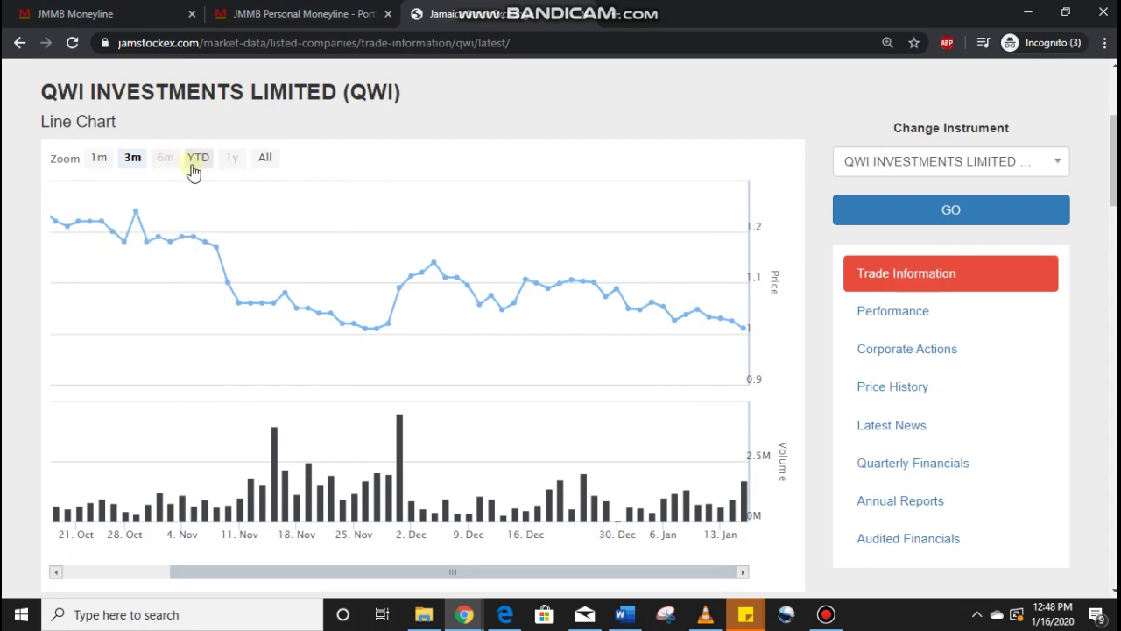
left_click(266, 159)
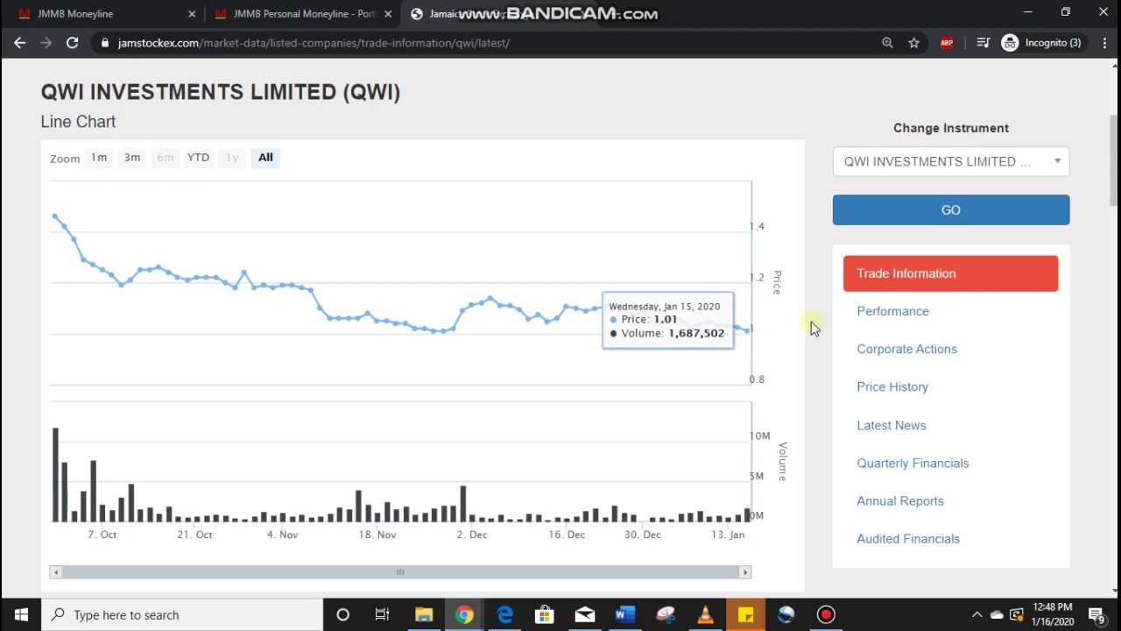
Examine QWI's last traded price, bid, ask, volume traded and 52-week range below the chart
left_click_drag(1114, 176, 1113, 411)
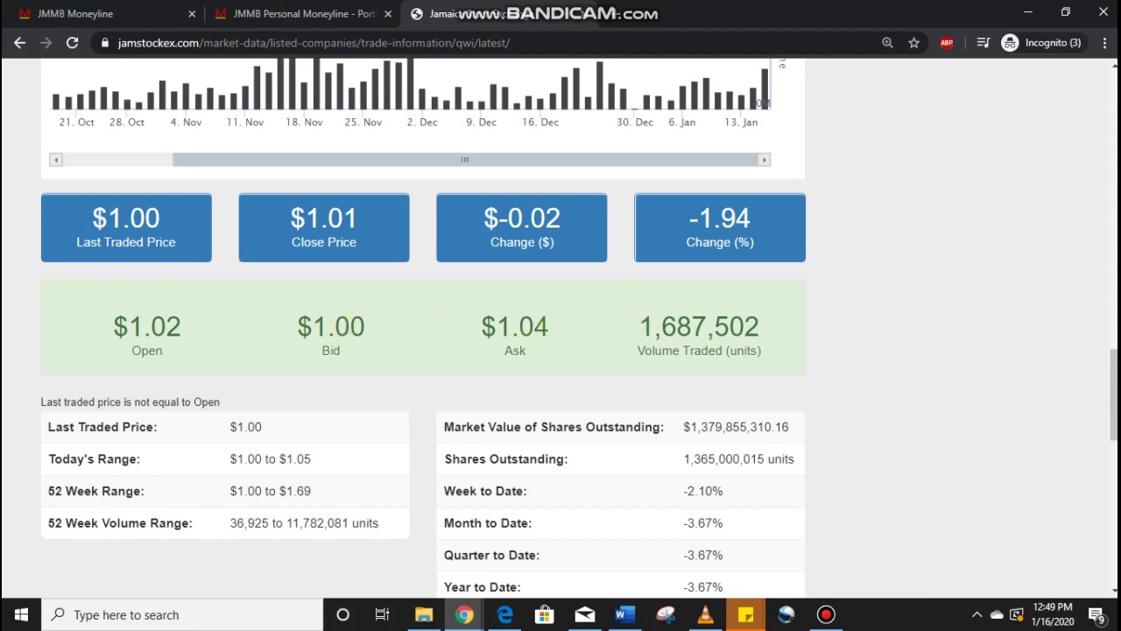
scroll(1114, 394, "down", 1)
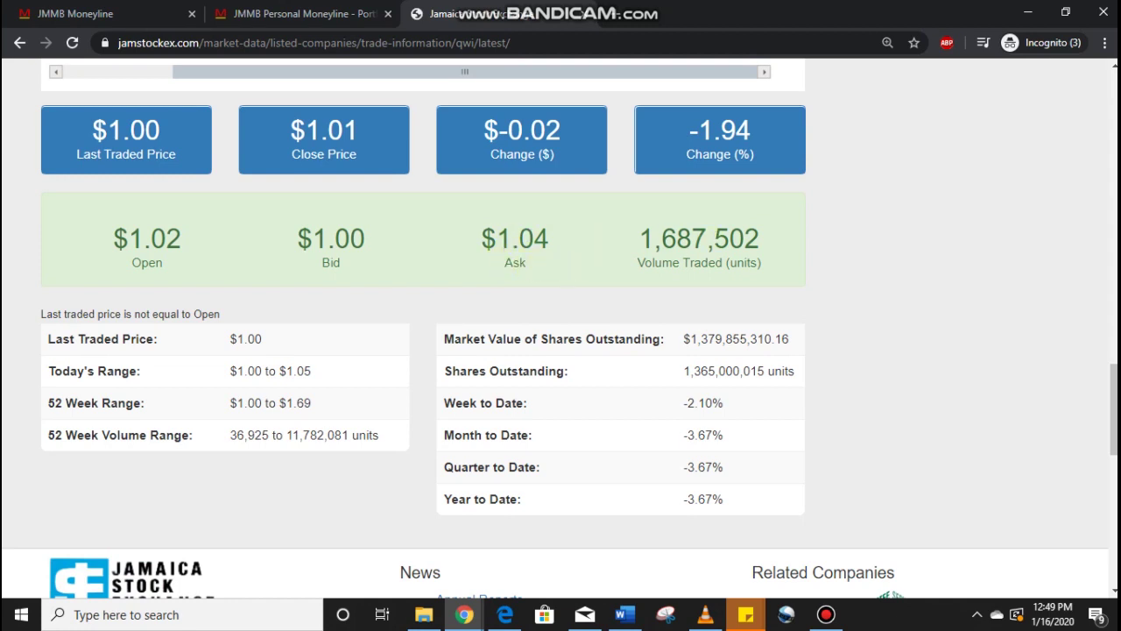
scroll(561, 328, "down", 1)
scroll(561, 329, "up", 3)
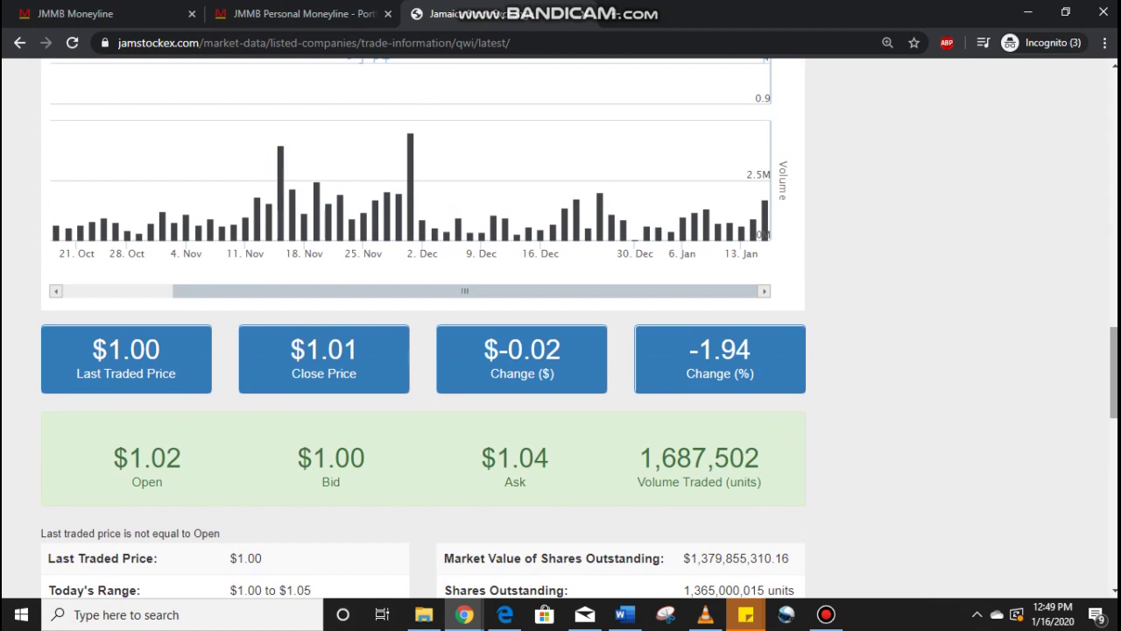
Open the latest news articles for QWI on the Jamaica Stock Exchange website
left_click(311, 14)
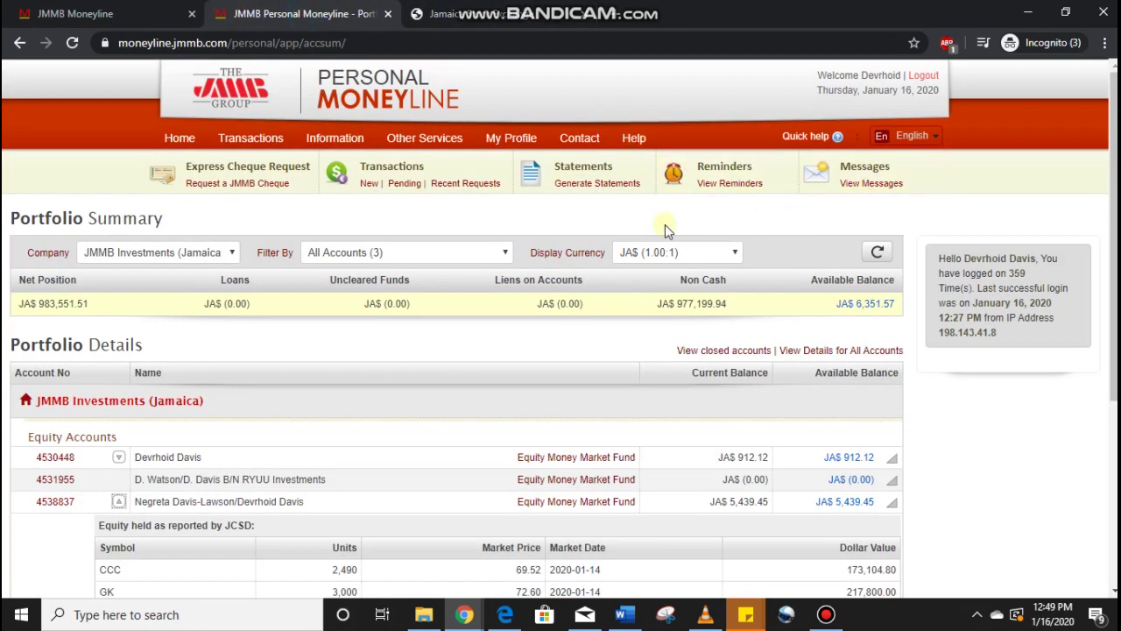
left_click(447, 13)
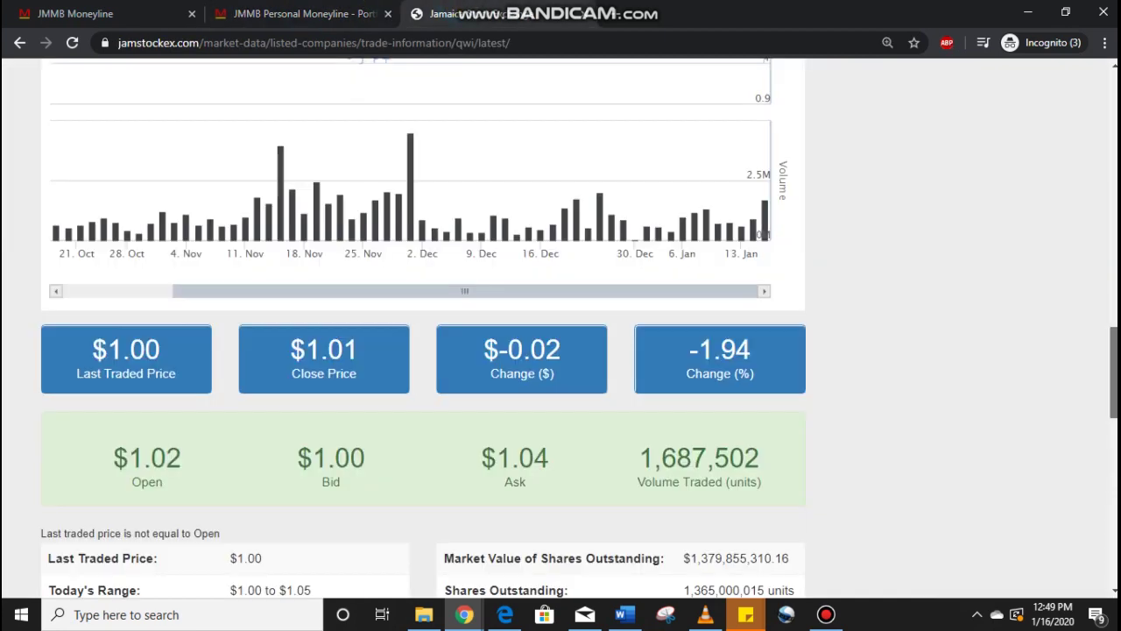
scroll(561, 327, "down", 6)
scroll(1095, 292, "up", 15)
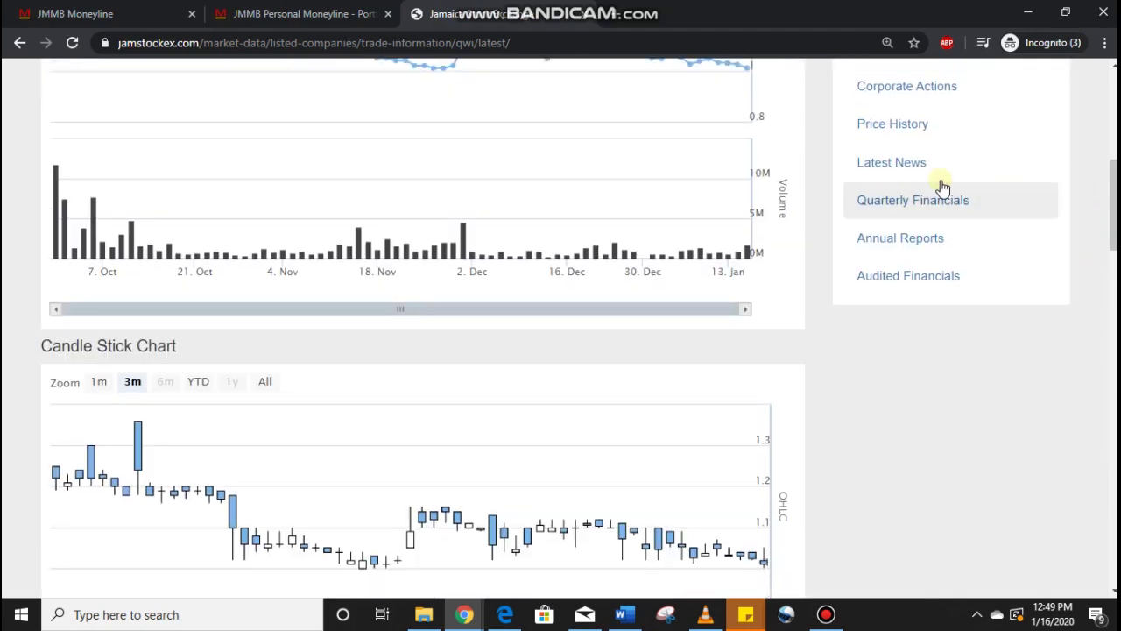
left_click(924, 163)
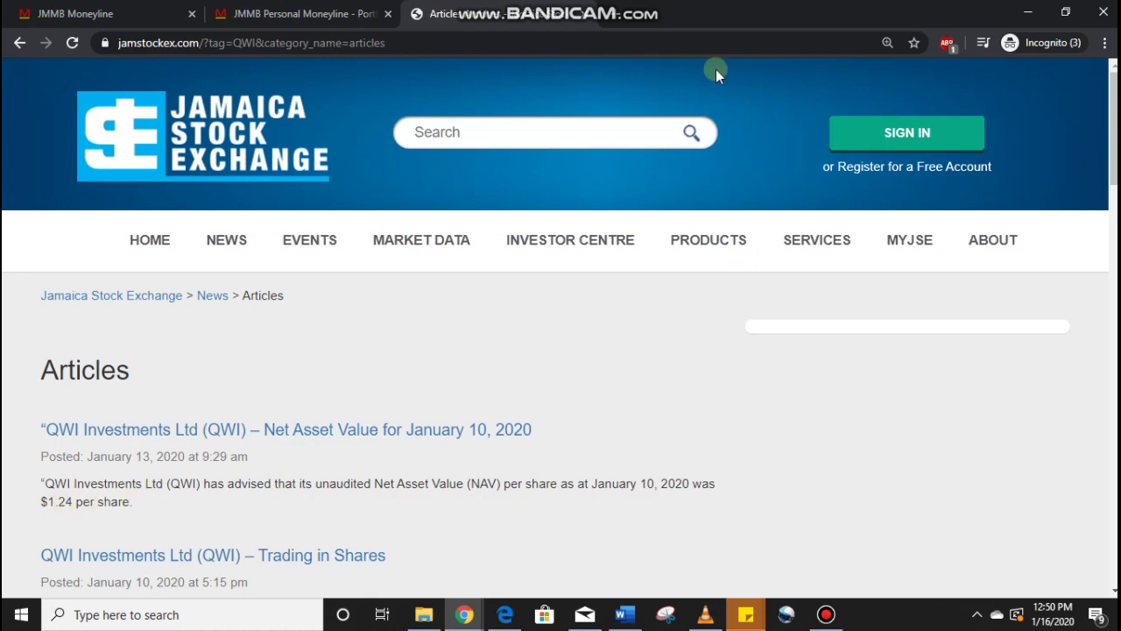
Return to JMMB Personal Moneyline, dismiss the Facebook notification and start a new transaction
left_click(308, 15)
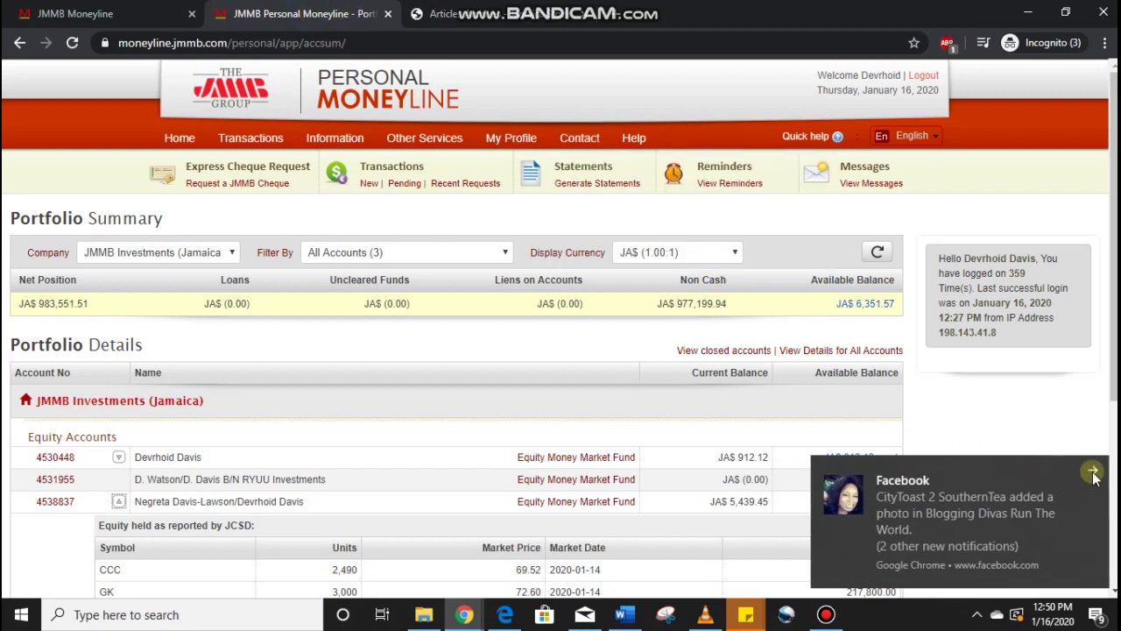
left_click(1093, 471)
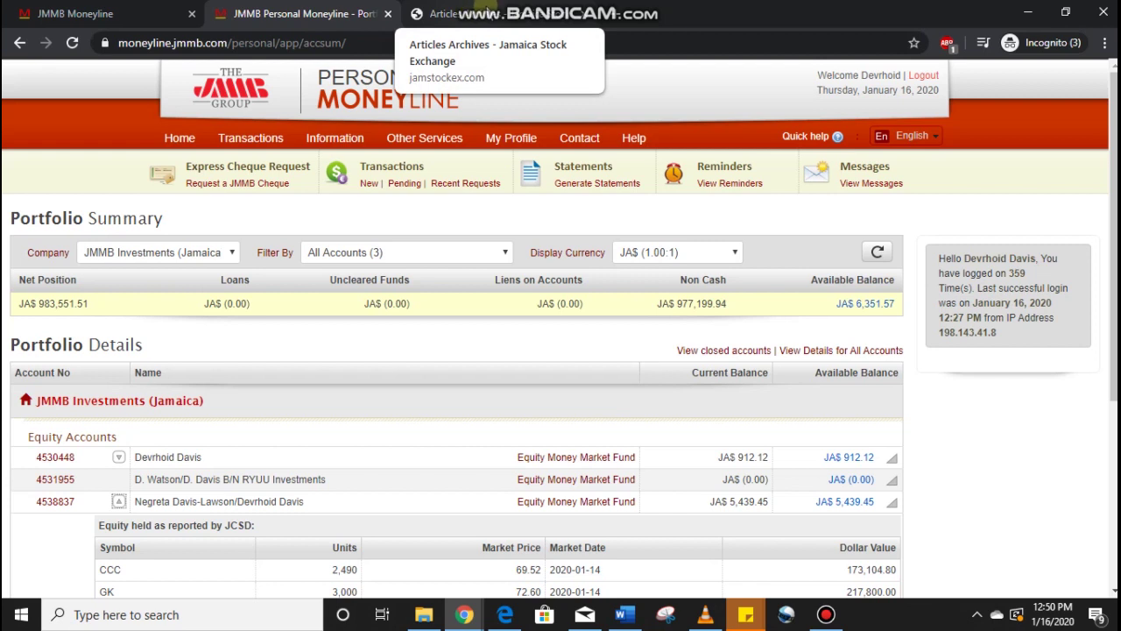
scroll(979, 295, "down", 1)
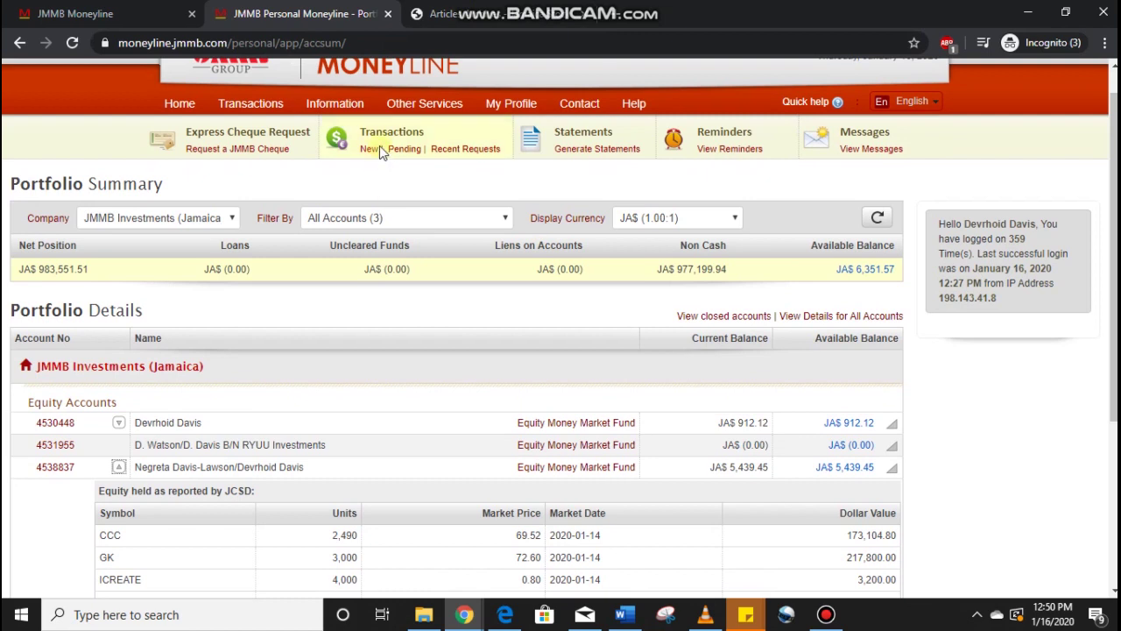
mouse_move(249, 107)
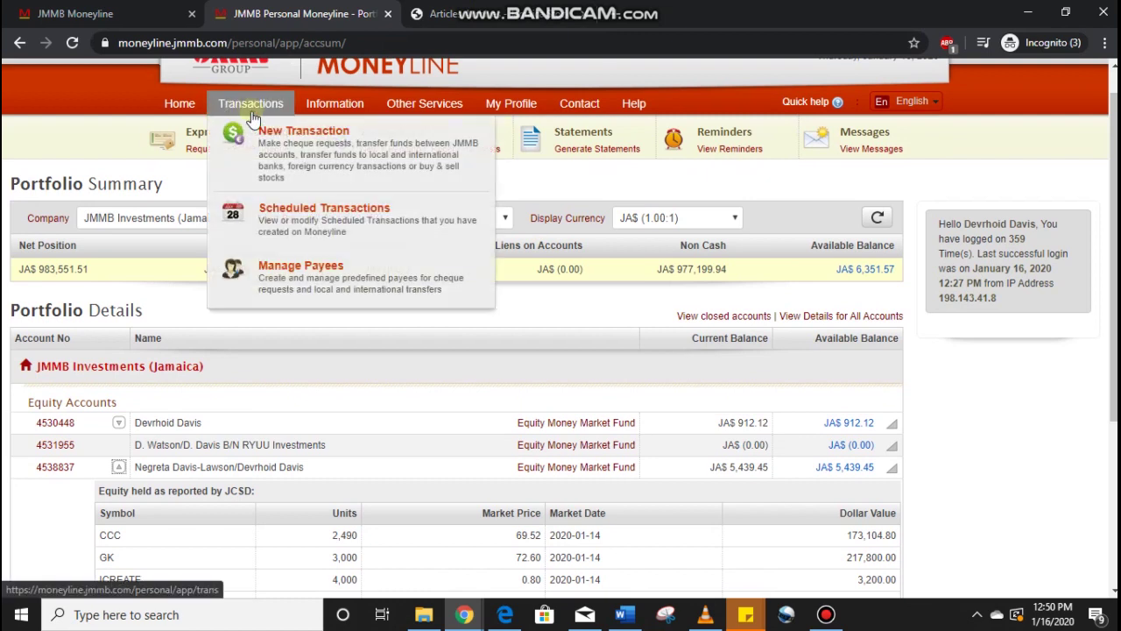
left_click(300, 153)
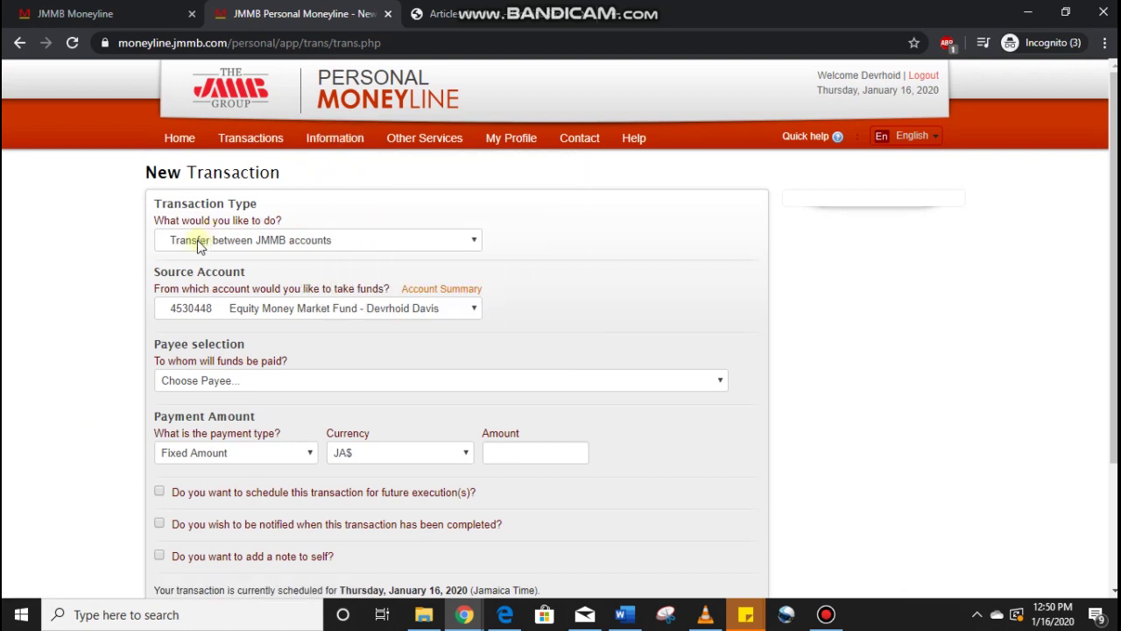
Set the new transaction's type to Buy Stocks
left_click_drag(1114, 301, 1115, 341)
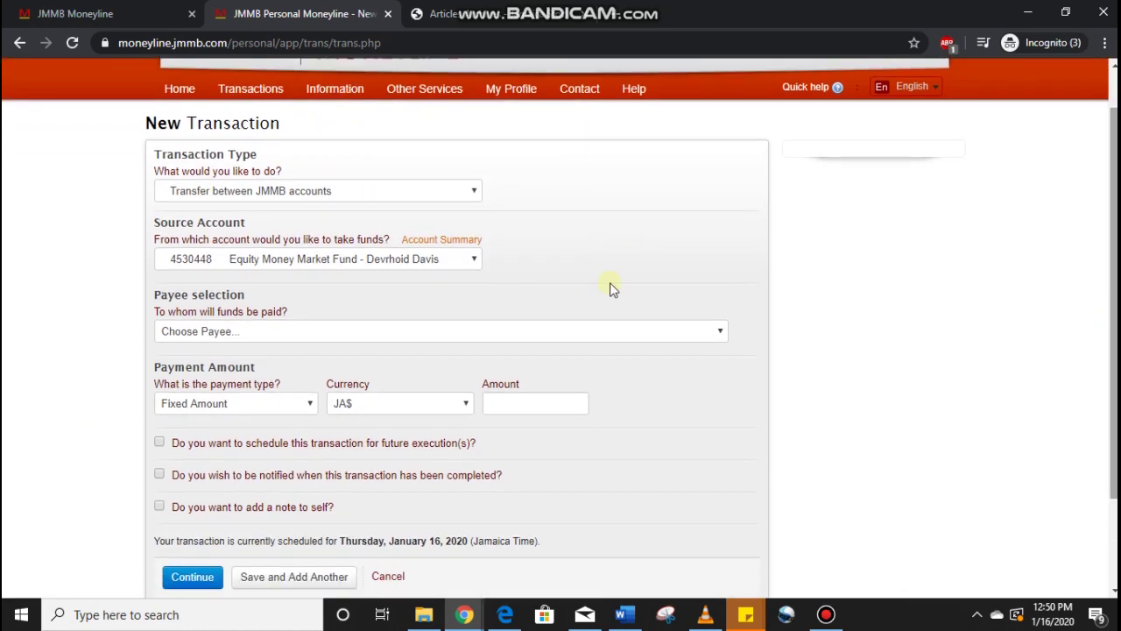
left_click(342, 192)
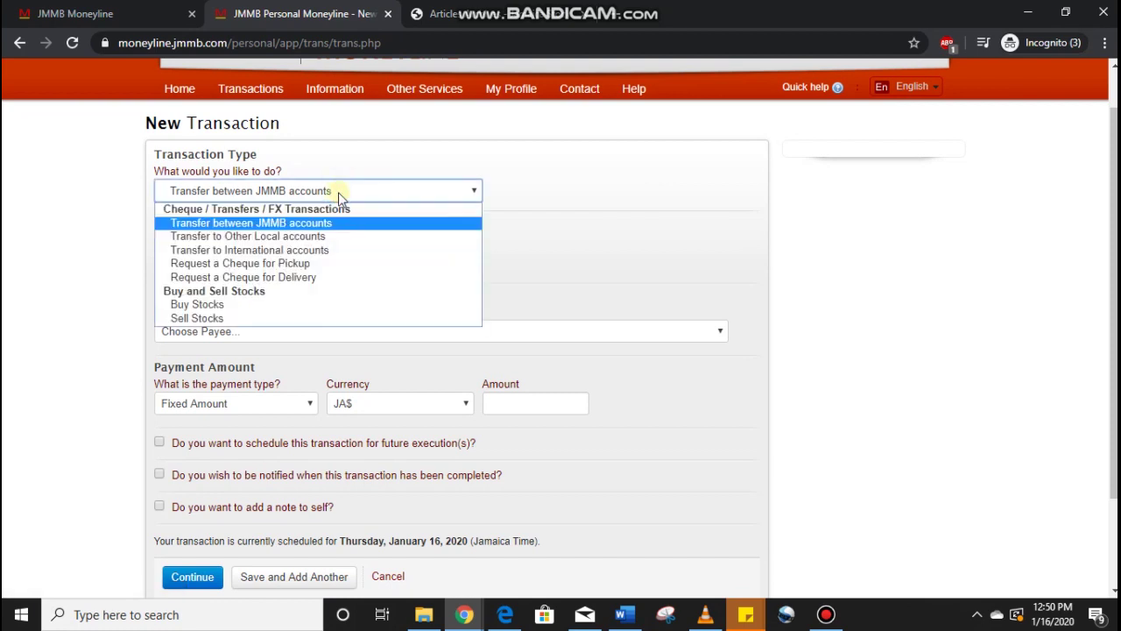
left_click(198, 304)
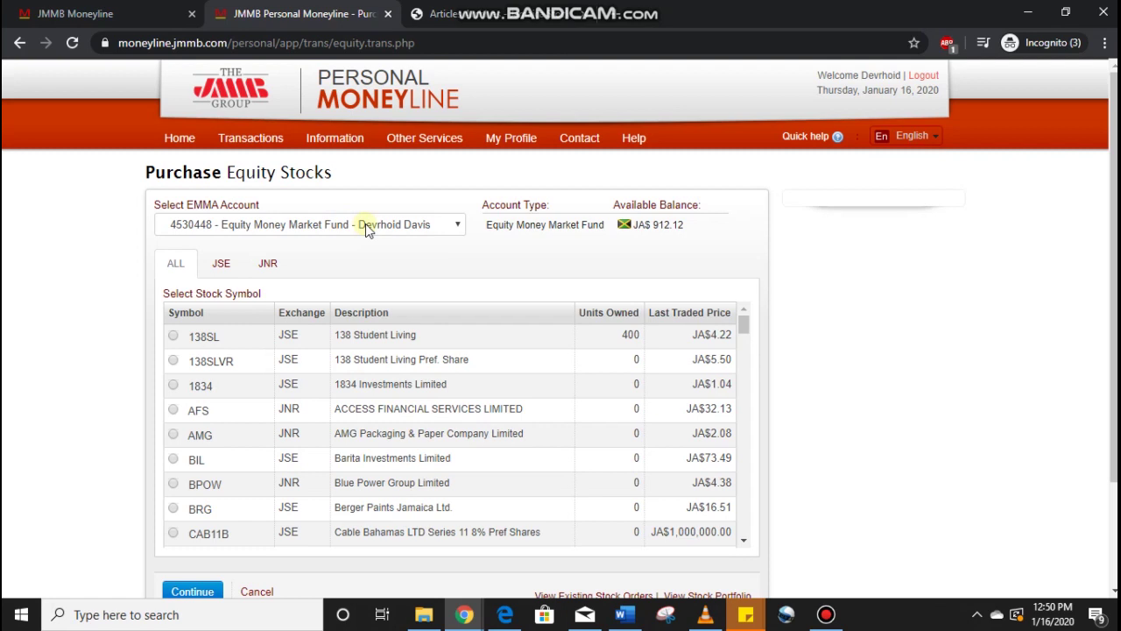
Choose the third EMMA account, select QWI INVESTMENT LIMITED as the stock and continue to the order details
left_click(365, 225)
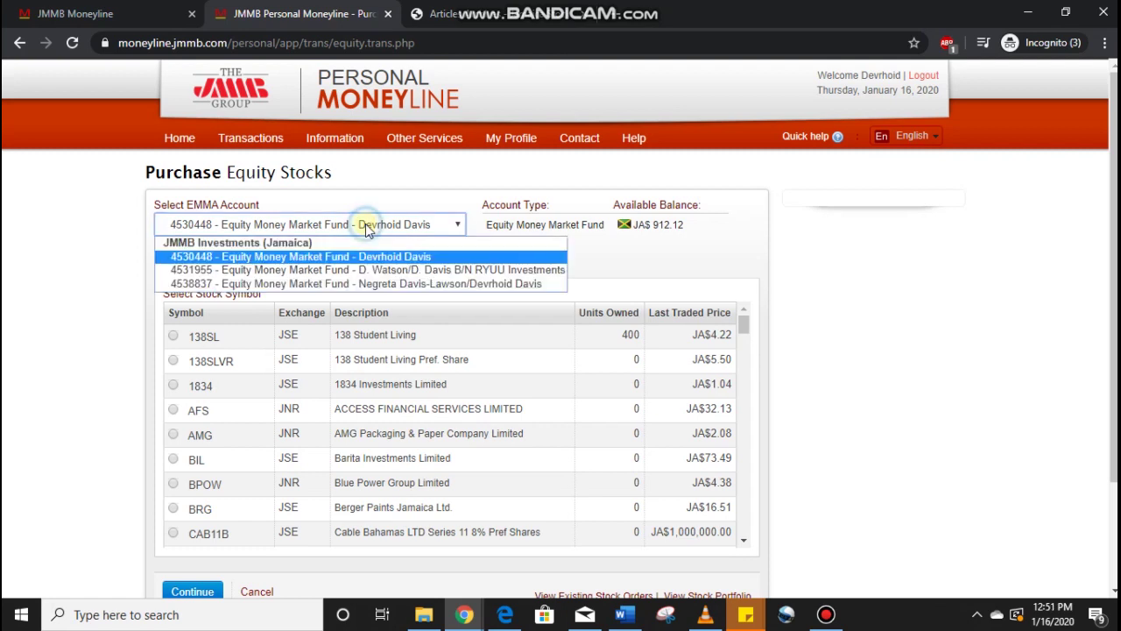
left_click(297, 284)
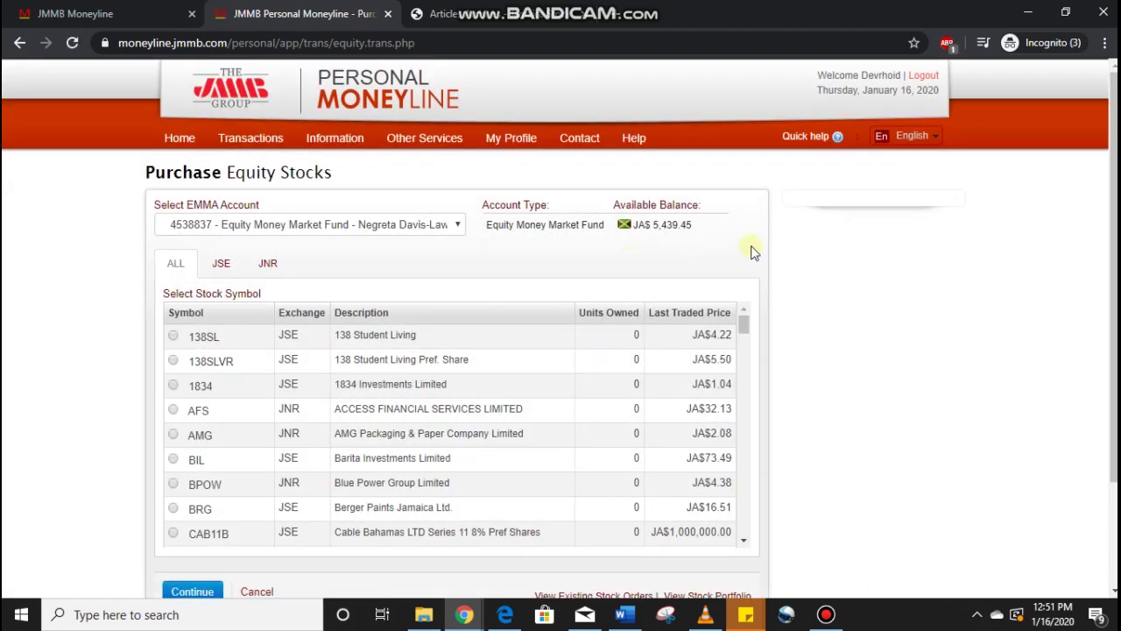
scroll(1106, 210, "down", 1)
scroll(1105, 211, "down", 1)
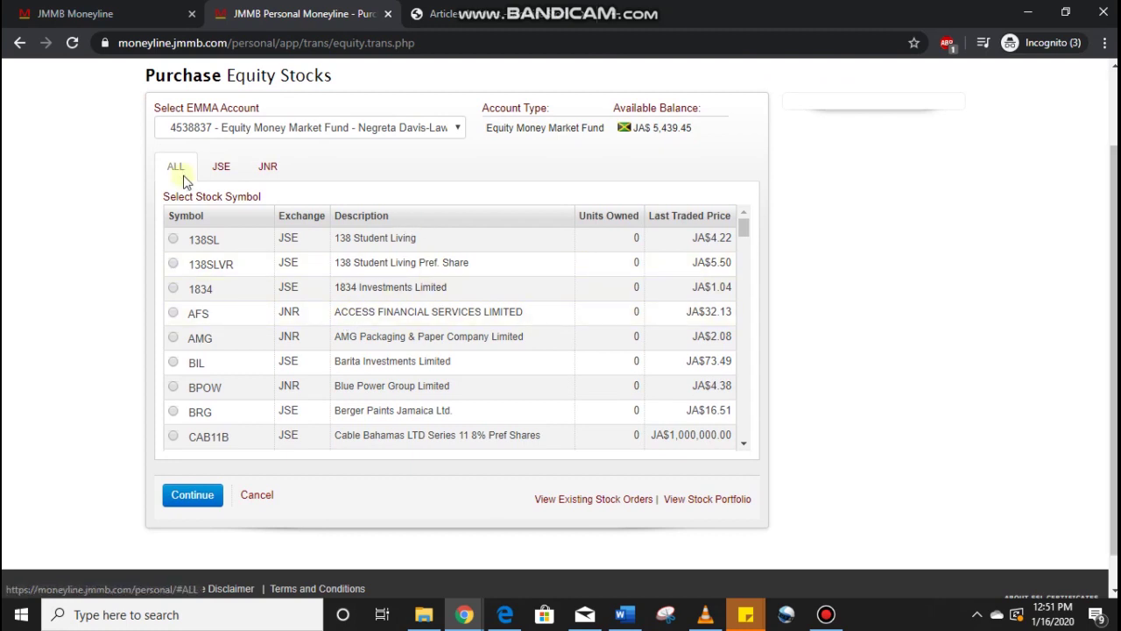
left_click_drag(742, 226, 744, 383)
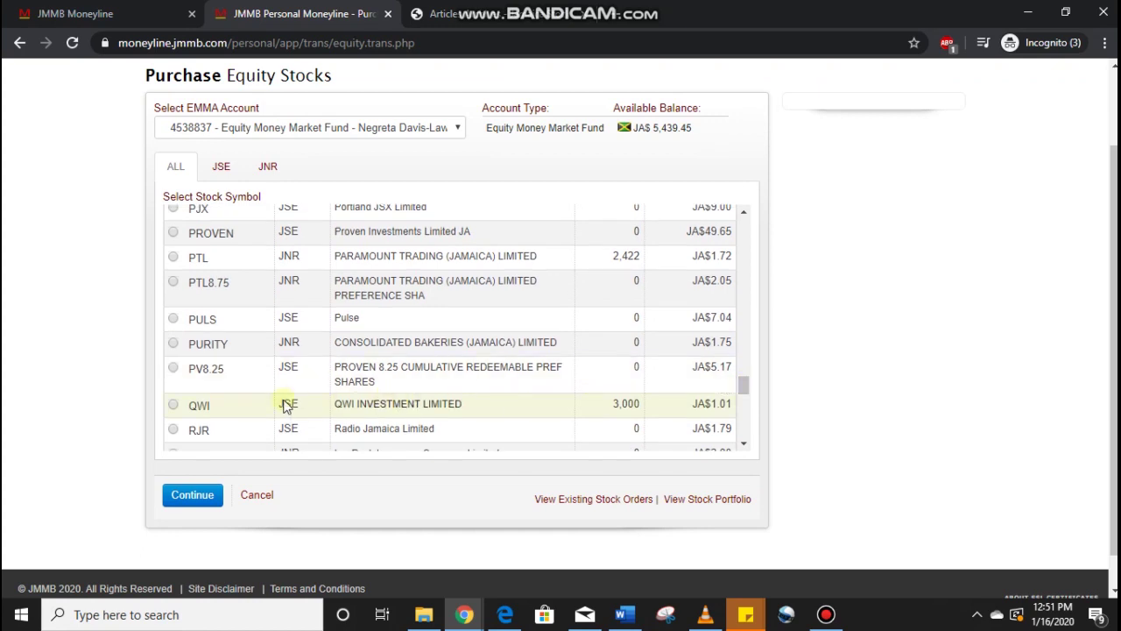
left_click(173, 404)
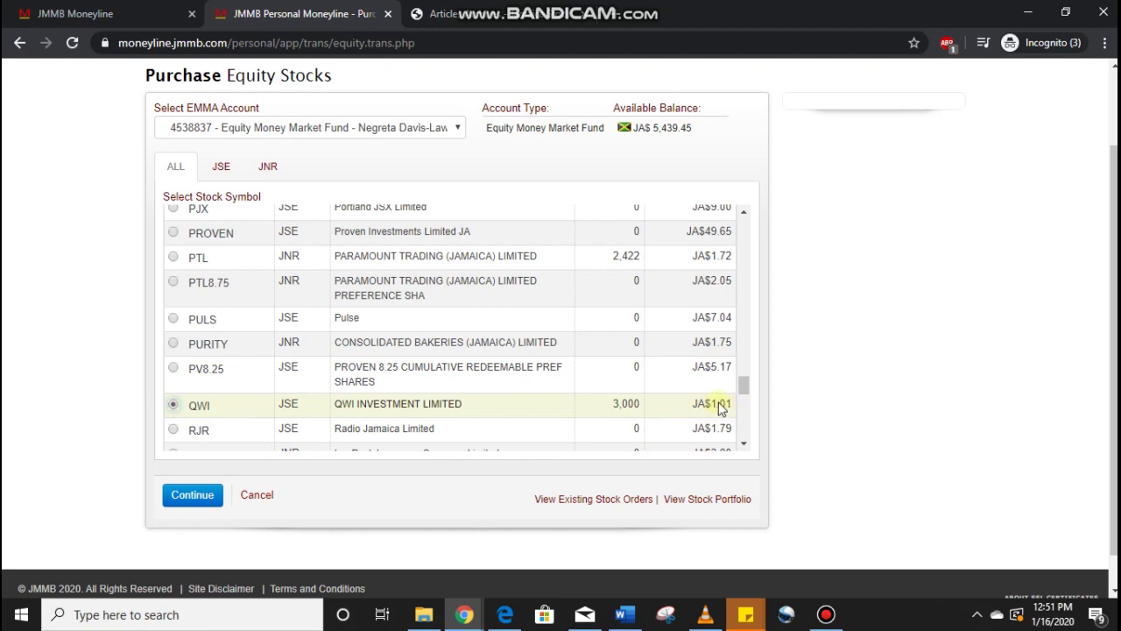
left_click(195, 496)
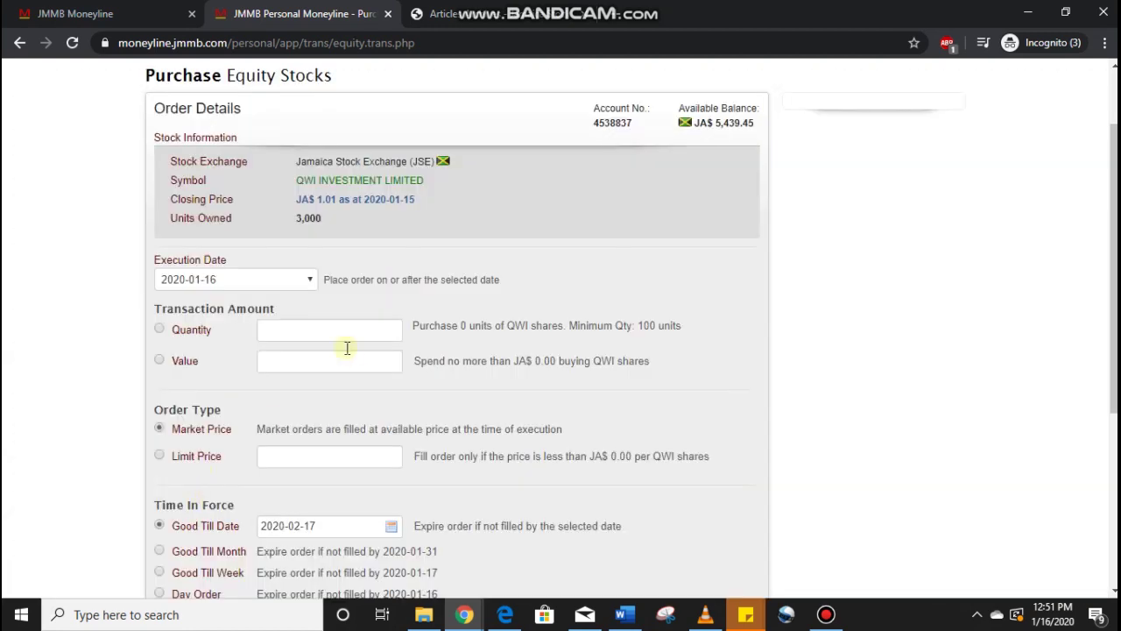
Base the QWI transaction amount on Value instead of Quantity and set it to 5400
left_click(191, 331)
left_click(285, 333)
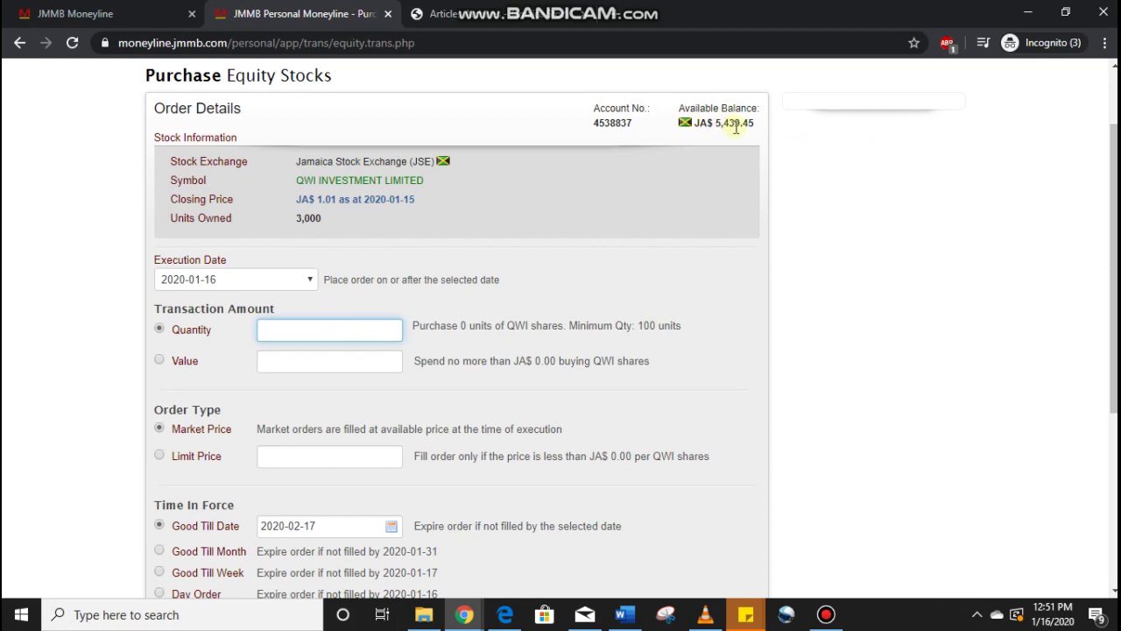
left_click_drag(1114, 219, 1111, 228)
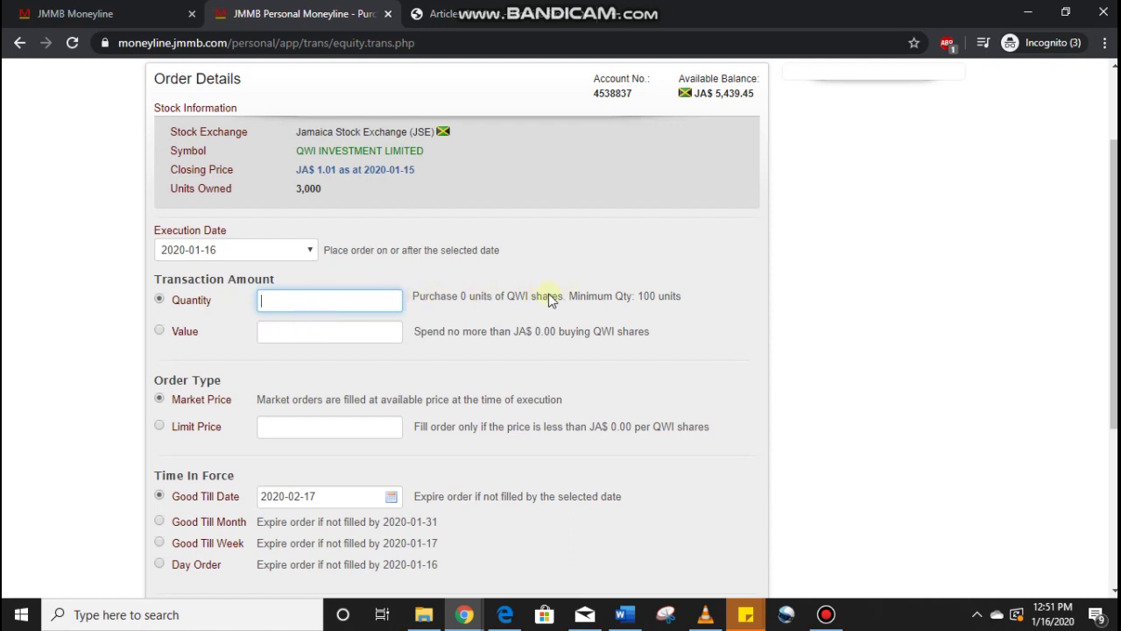
left_click(180, 339)
left_click(279, 332)
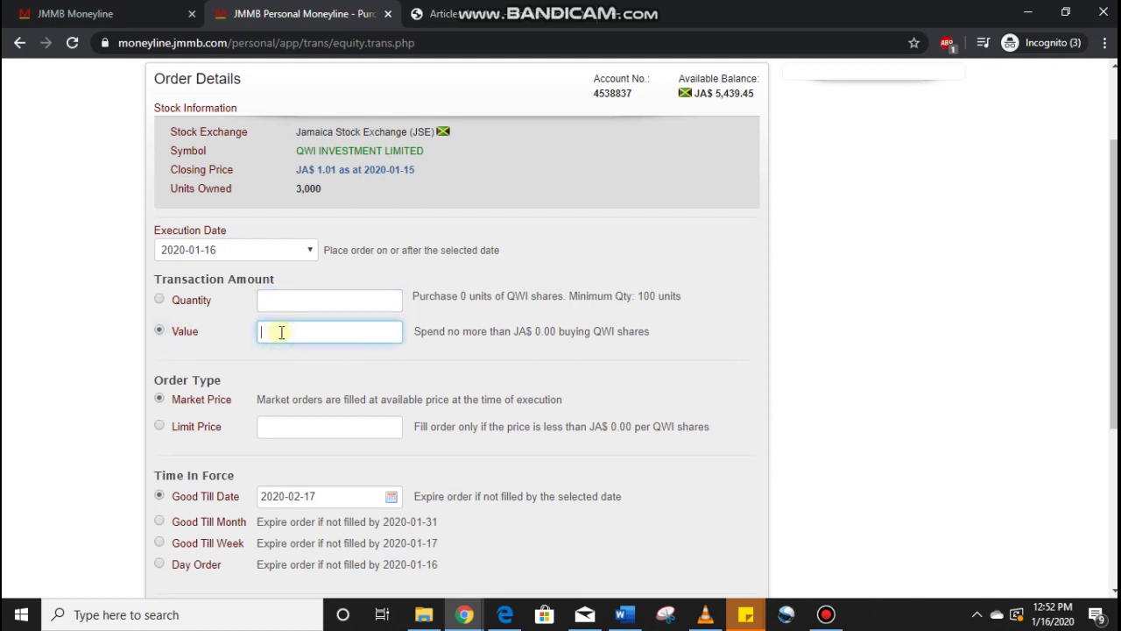
type("54")
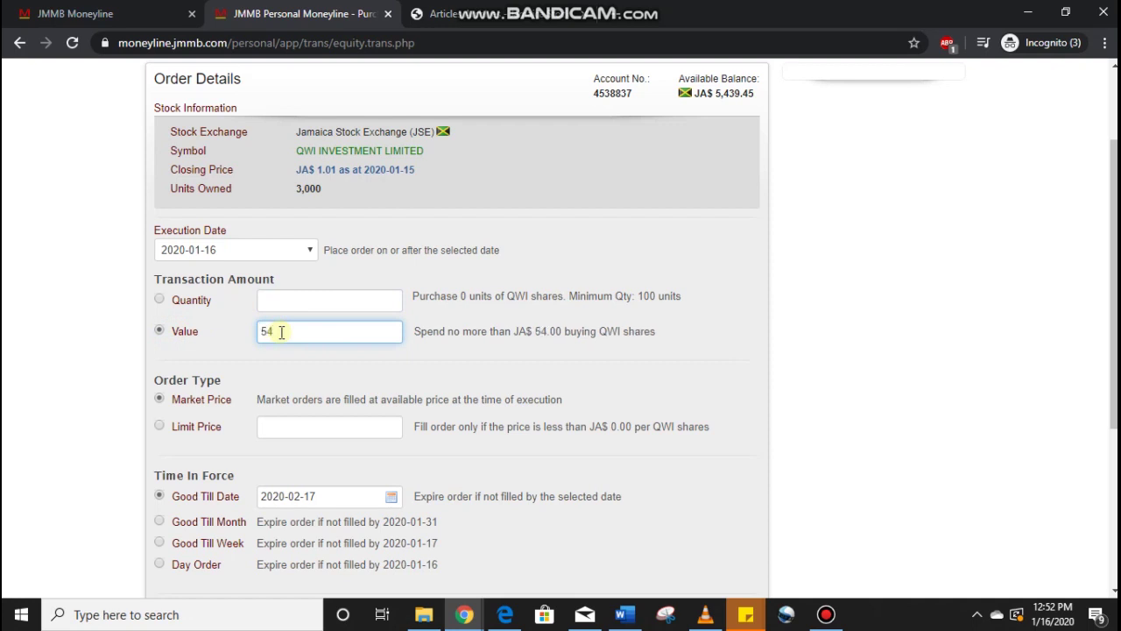
type("00")
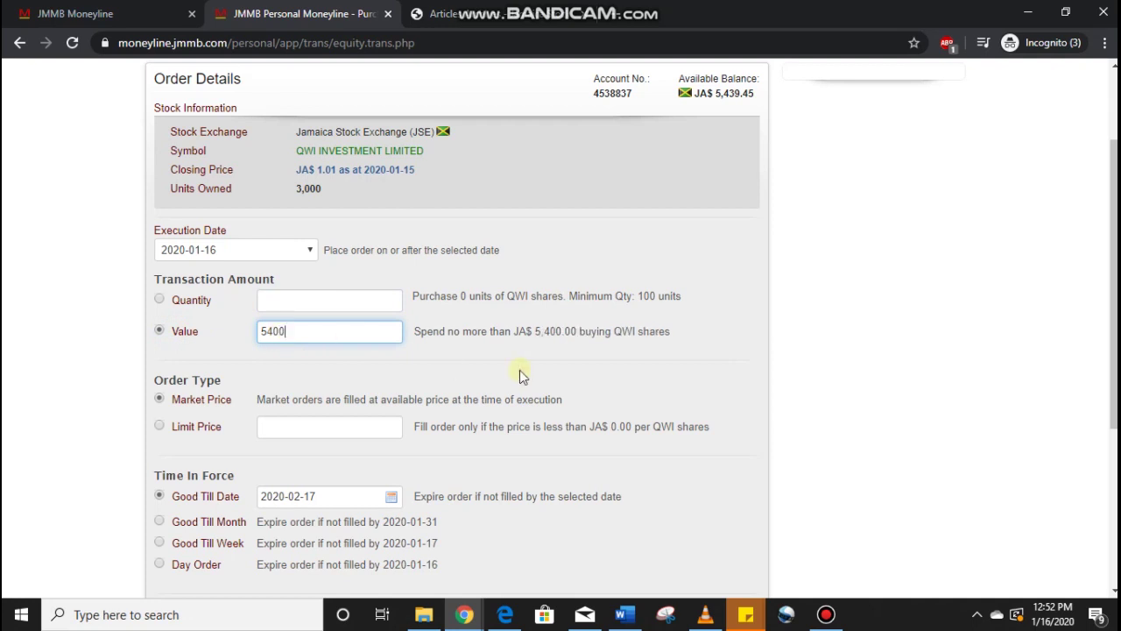
Make the purchase a limit order at 1.05 per share and set its time in force to Day Order
left_click(207, 430)
left_click(303, 424)
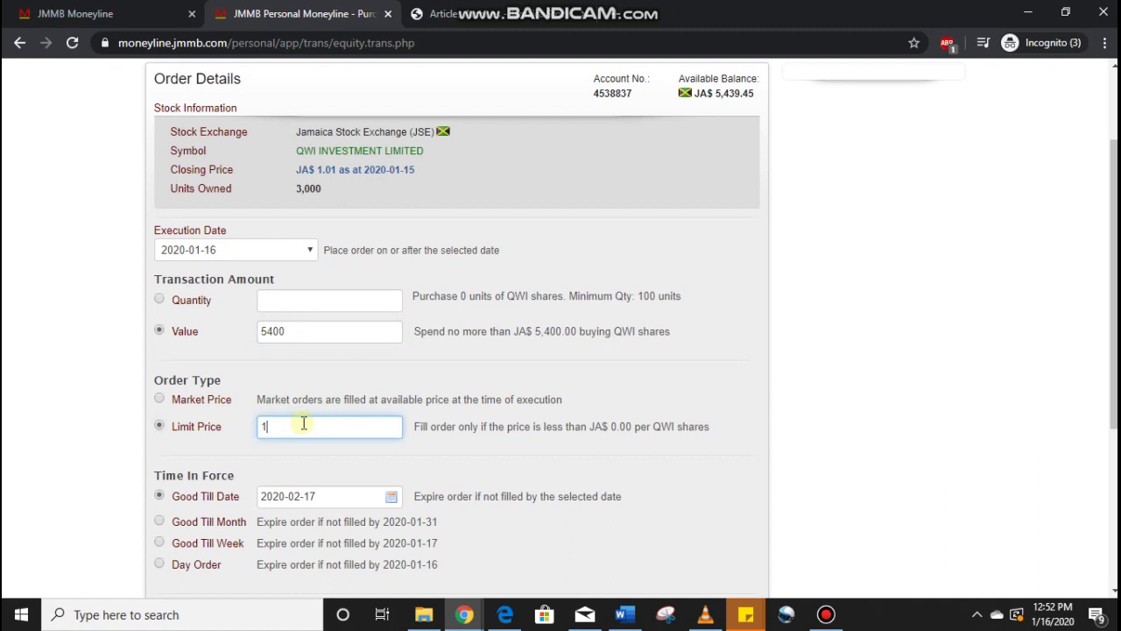
type("1.05")
left_click(417, 473)
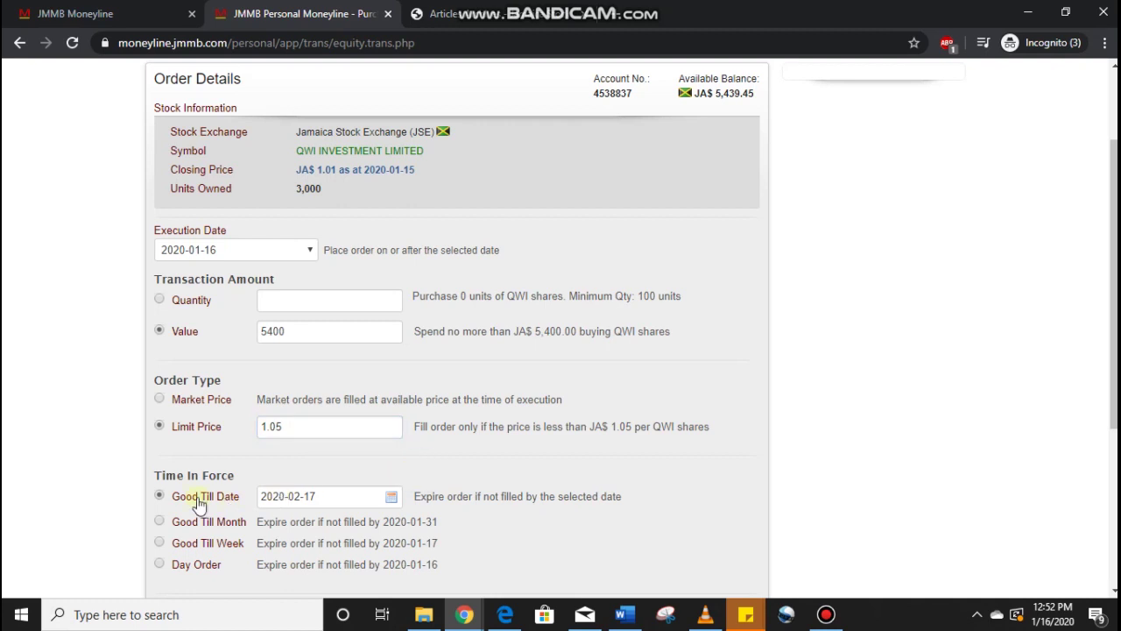
scroll(1115, 280, "down", 2)
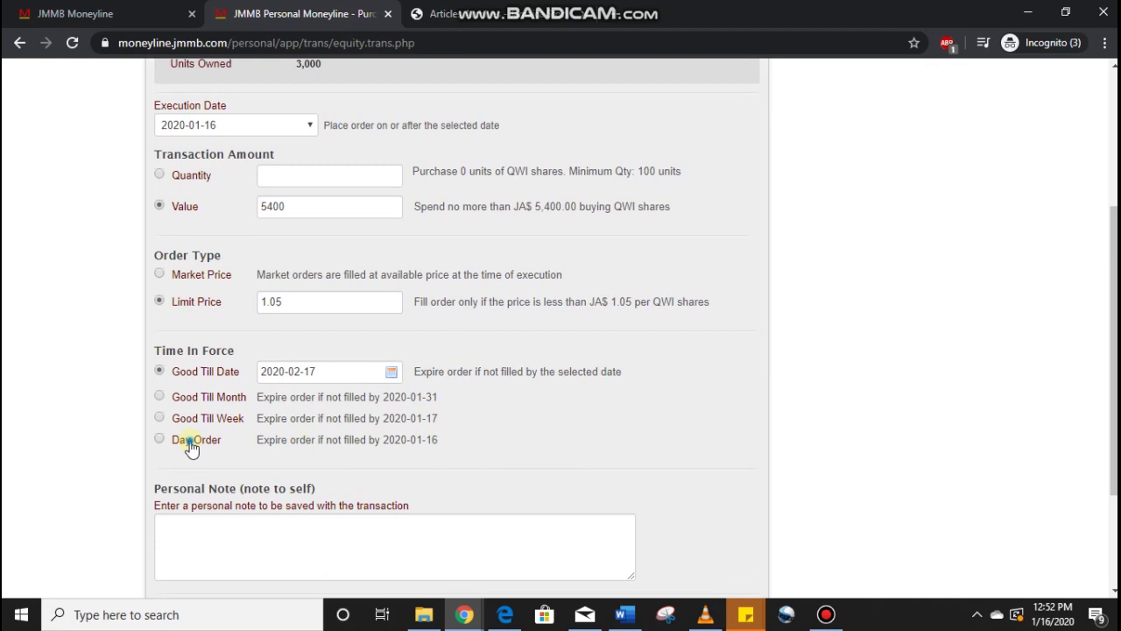
left_click(195, 444)
Add the personal note "Rationale for purchase: Stock currently trades at 20% discount to NAV"
left_click(410, 524)
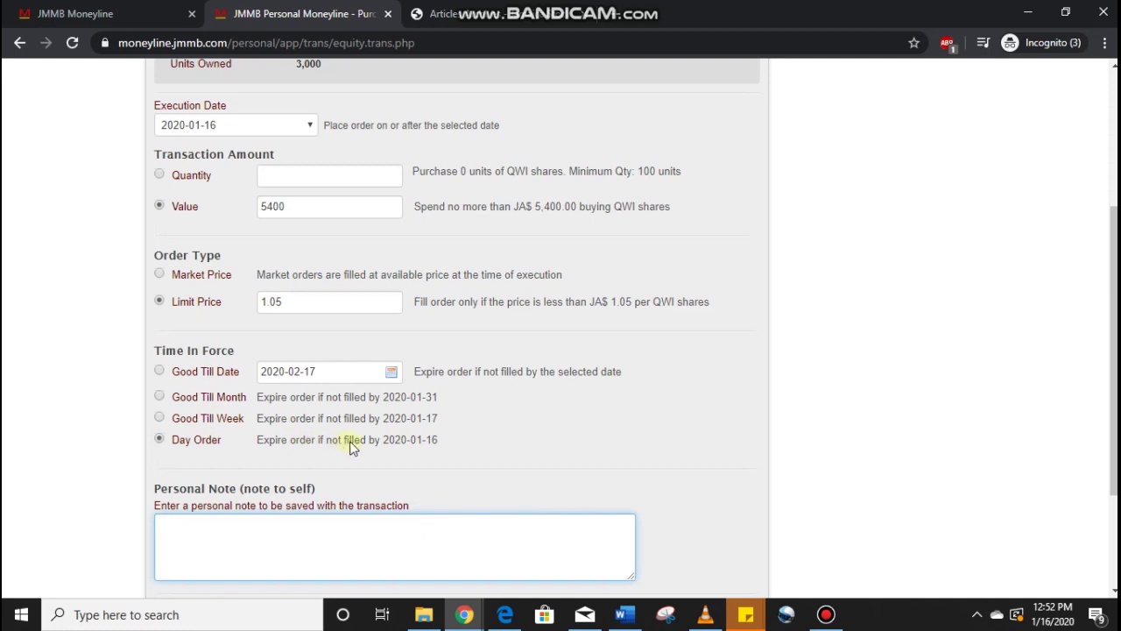
left_click(387, 527)
type("Rationale for purchase: 20")
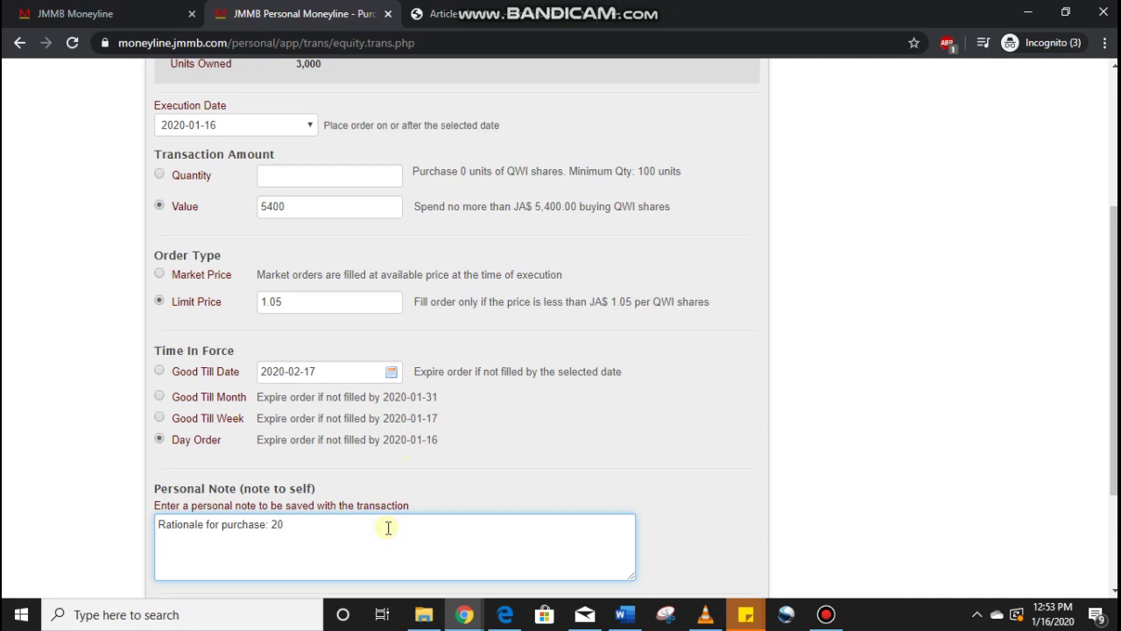
type("%")
key("BackSpace")
key("BackSpace")
key("BackSpace")
type("Stock currently trades a")
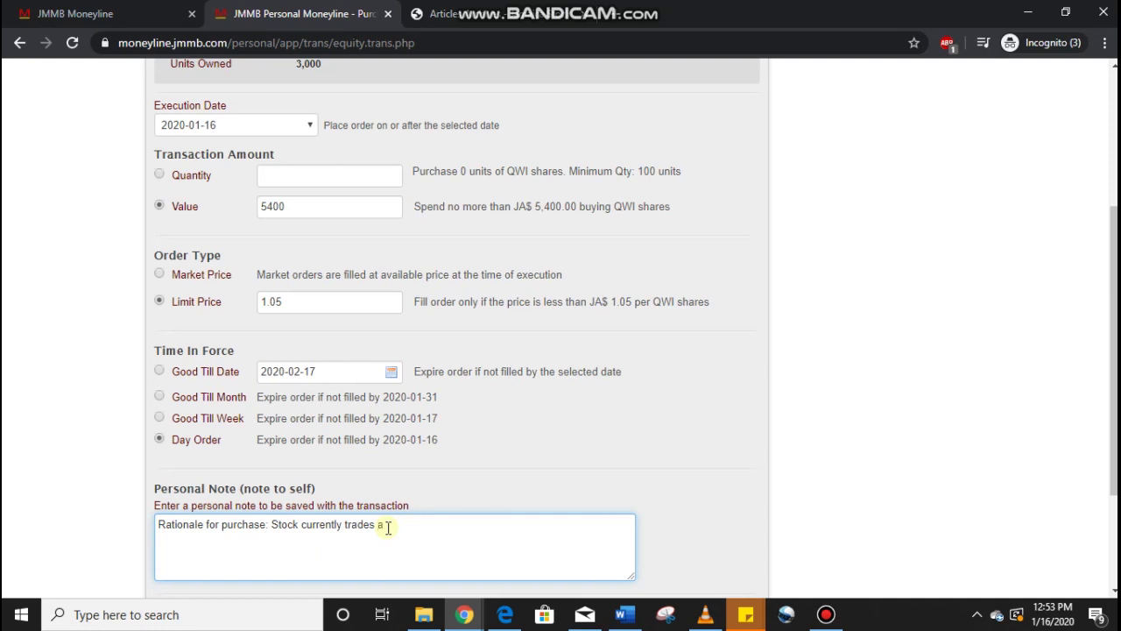
type("t 20% discount to NAV")
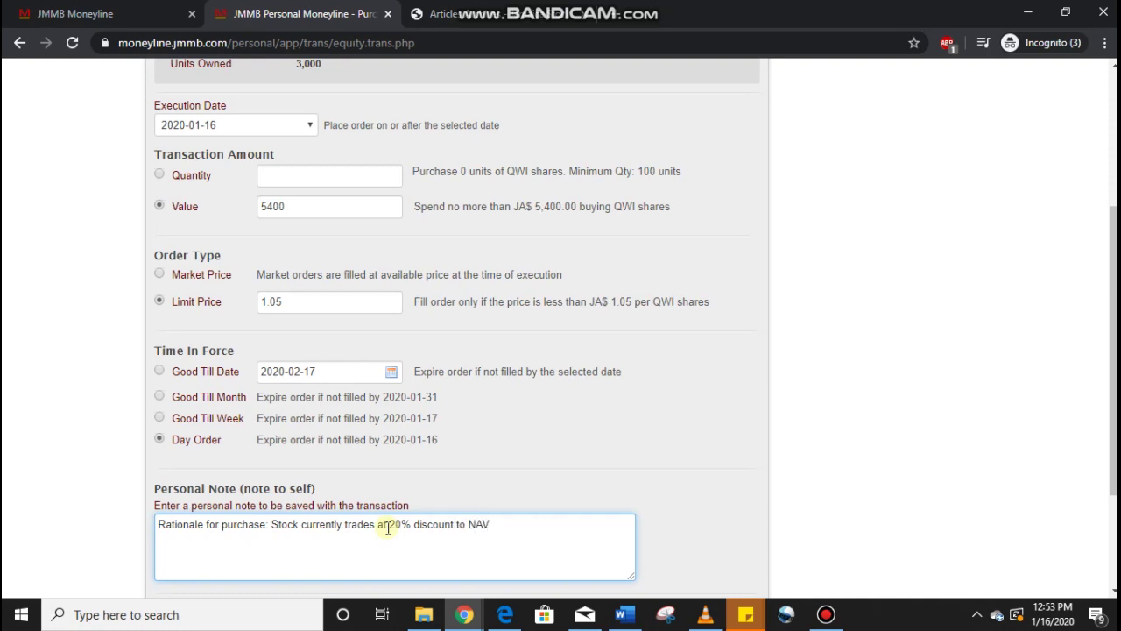
Try to proceed with the filled-in QWI purchase order
scroll(801, 499, "down", 3)
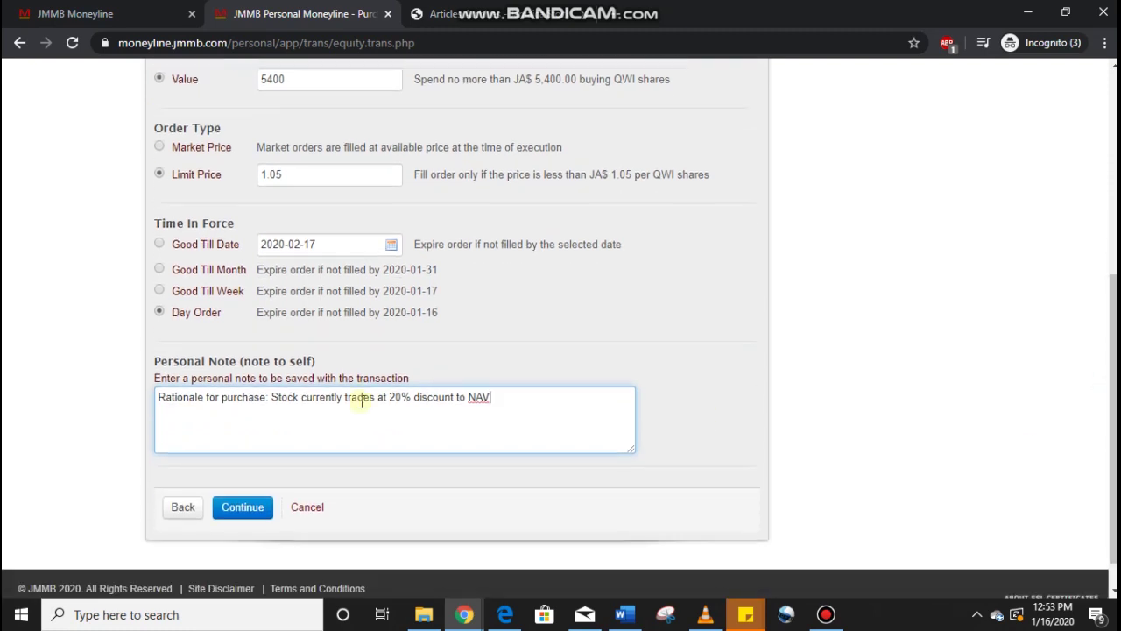
left_click(249, 510)
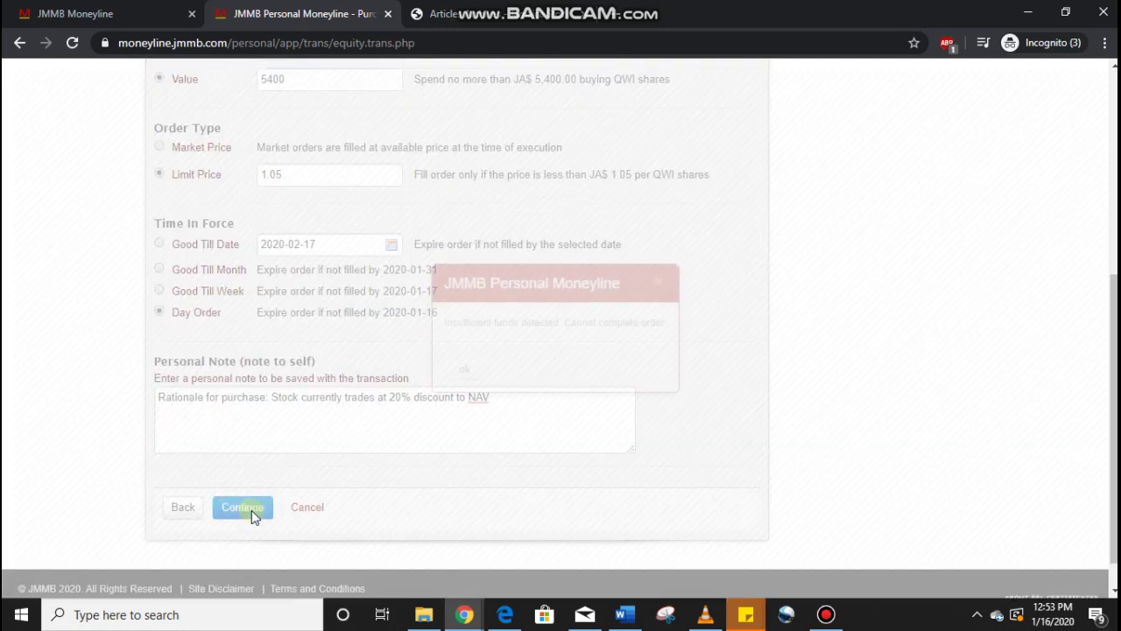
left_click(471, 371)
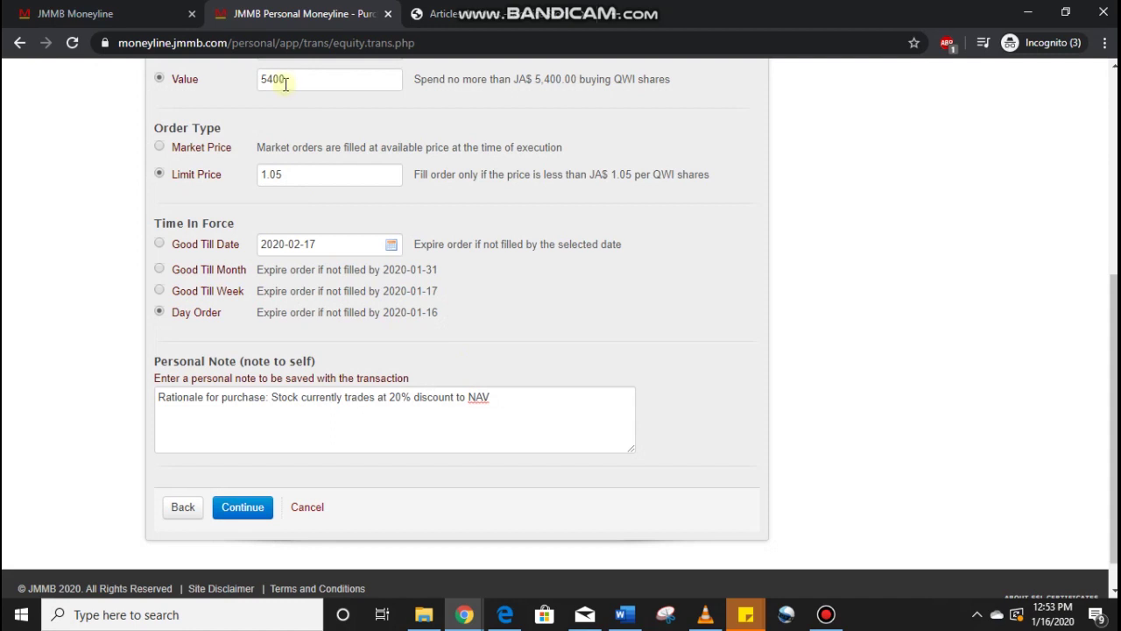
Set the QWI purchase value to 5000 and continue through the order summary to the pending transactions
left_click(285, 79)
key("BackSpace")
key("BackSpace")
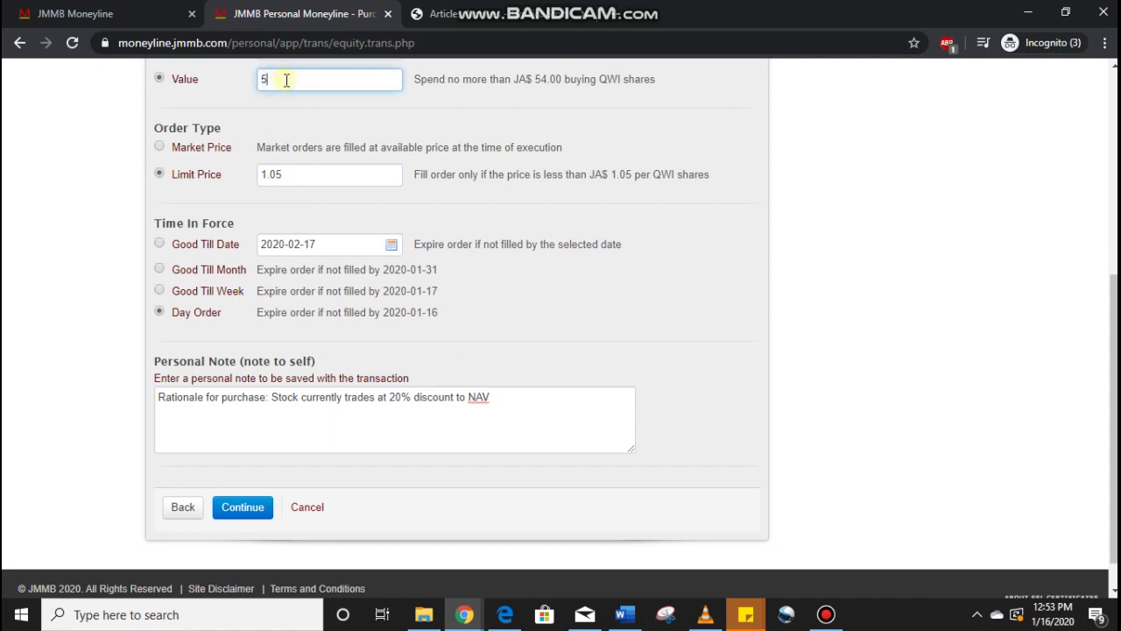
type("00")
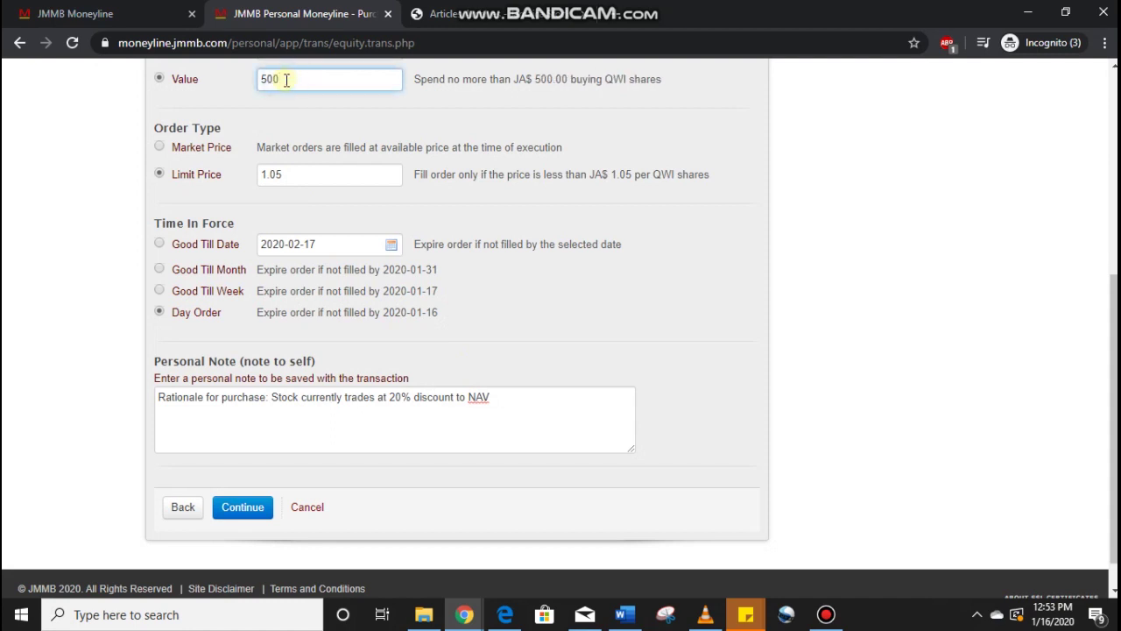
type("0")
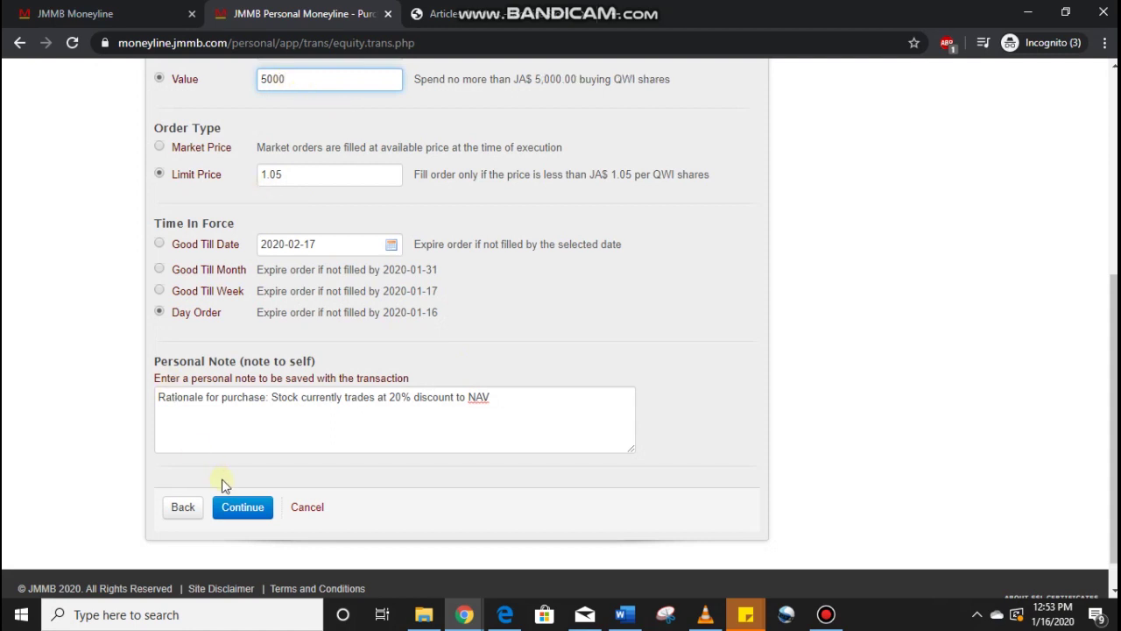
left_click(245, 515)
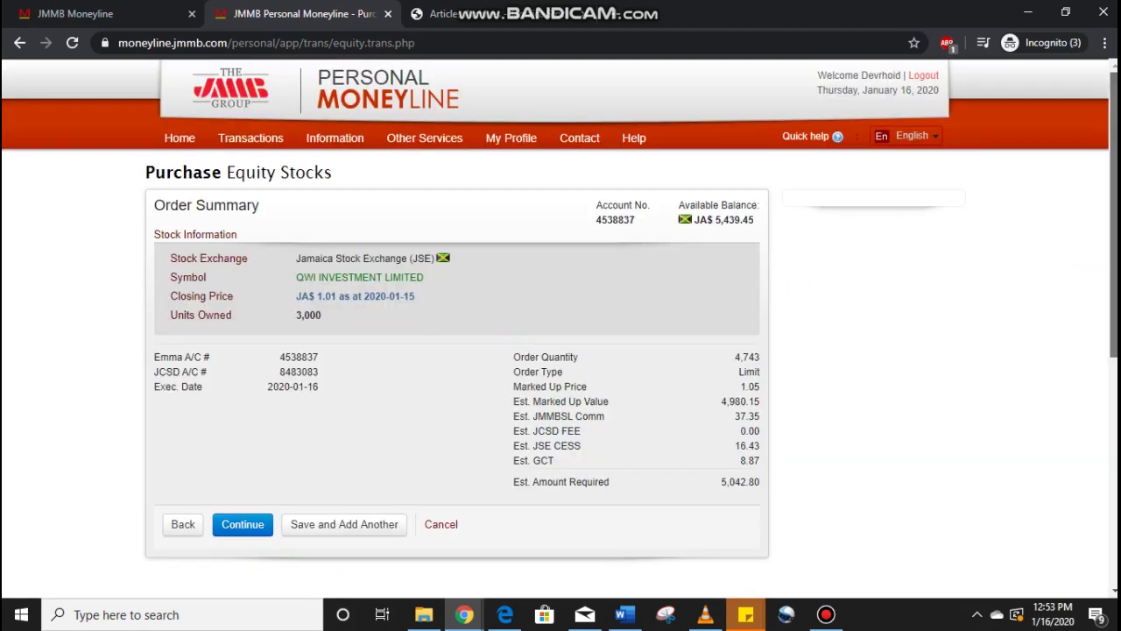
scroll(1113, 280, "down", 1)
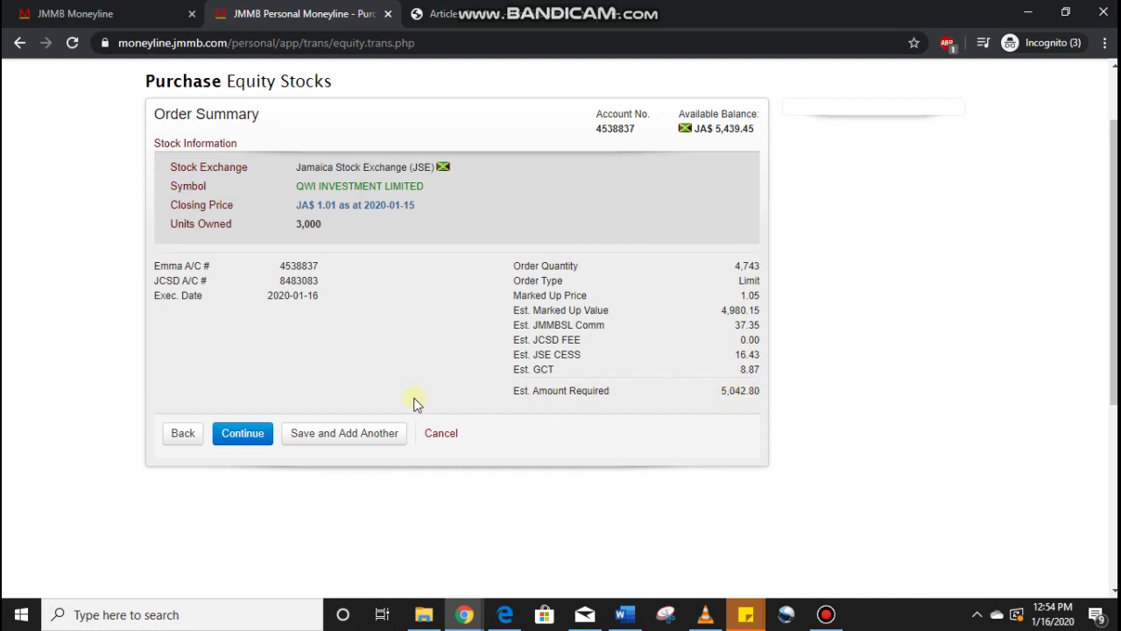
left_click(263, 435)
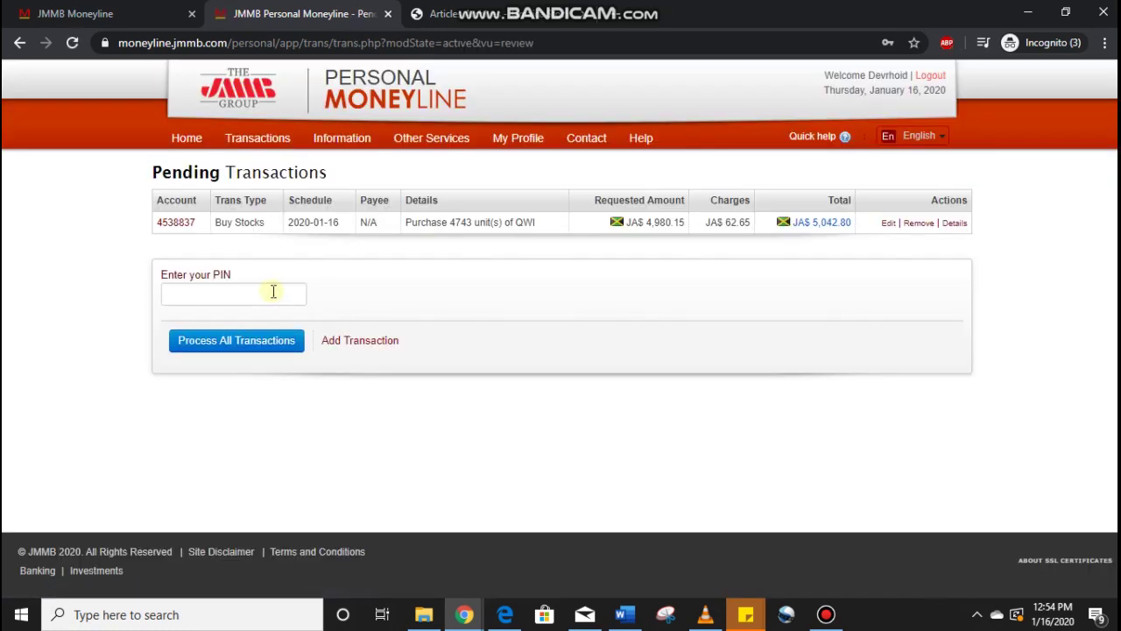
Enter the account PIN, process the pending QWI purchase, and show the submitted transaction's details
left_click(263, 294)
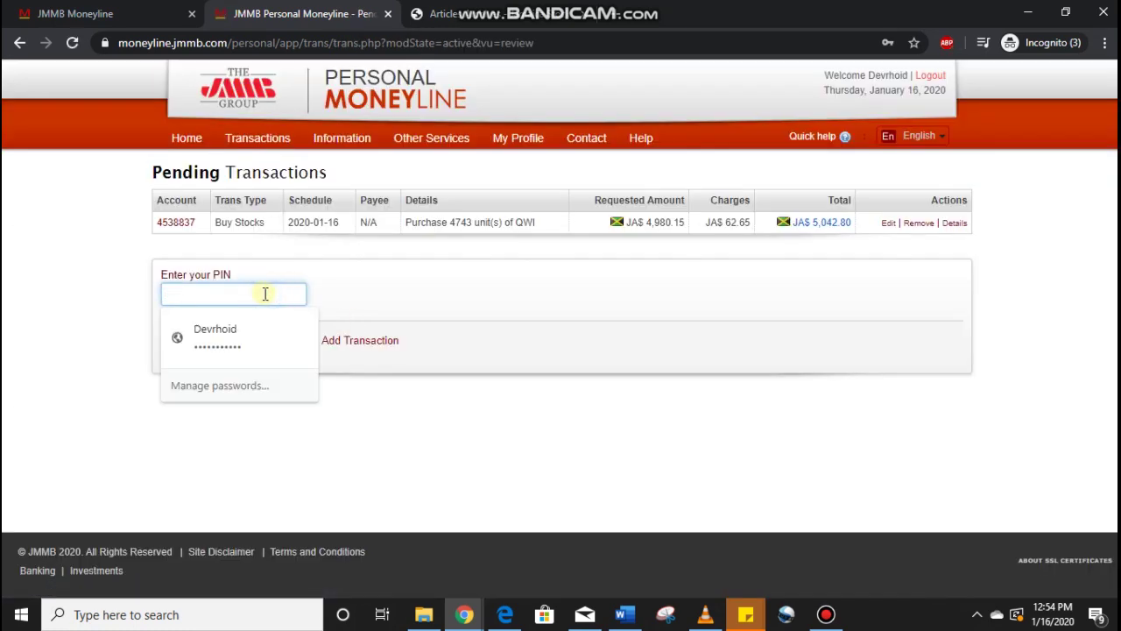
type("••••")
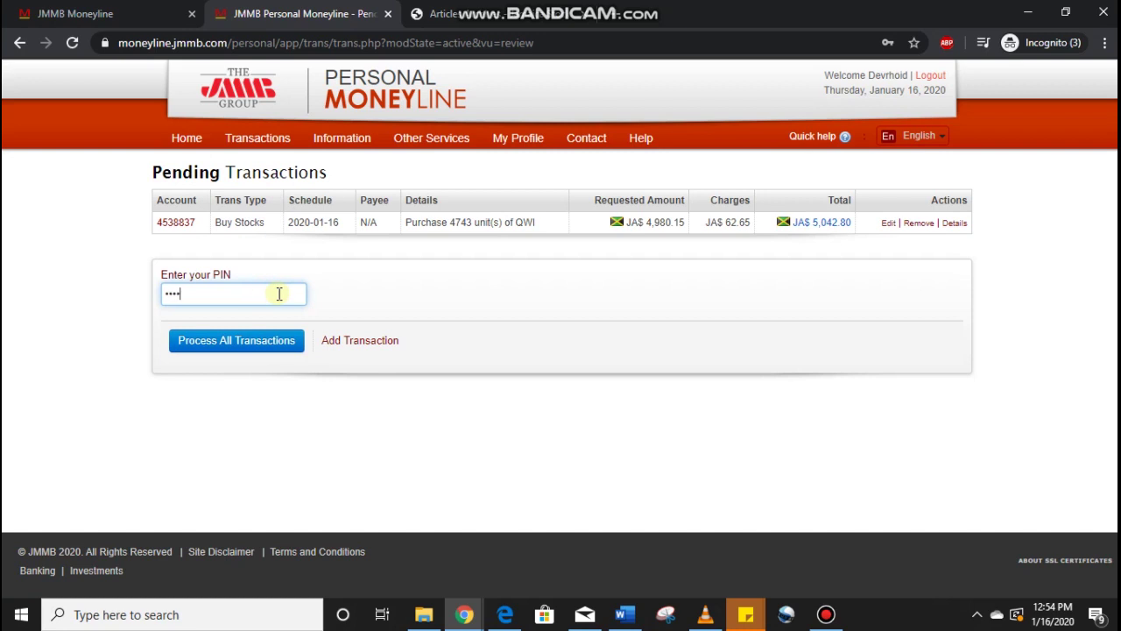
left_click(271, 339)
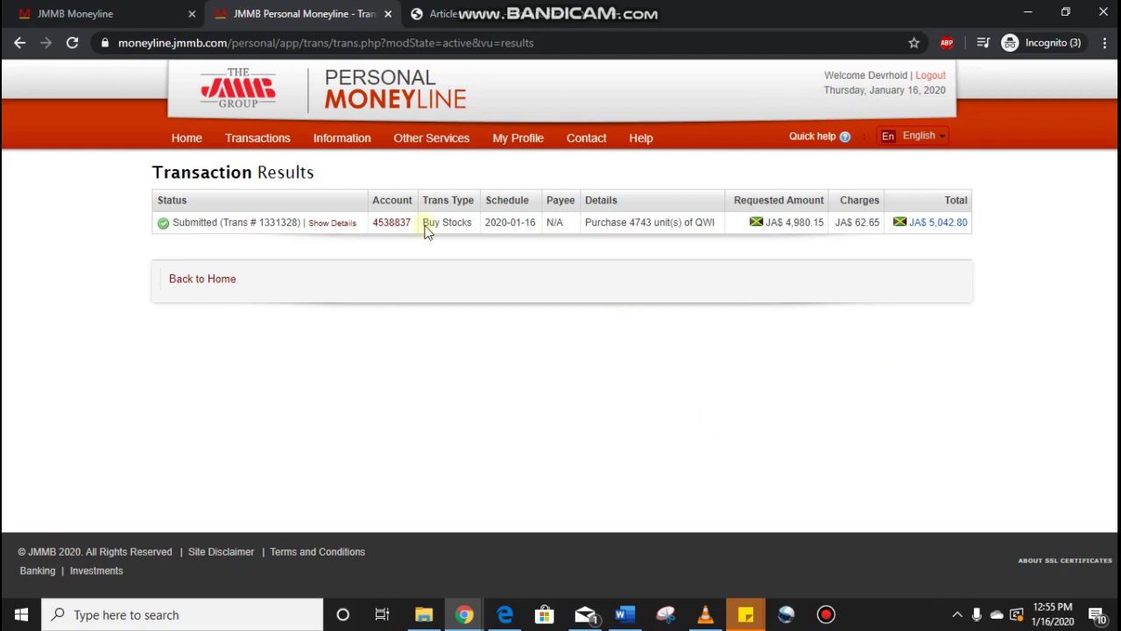
left_click(332, 224)
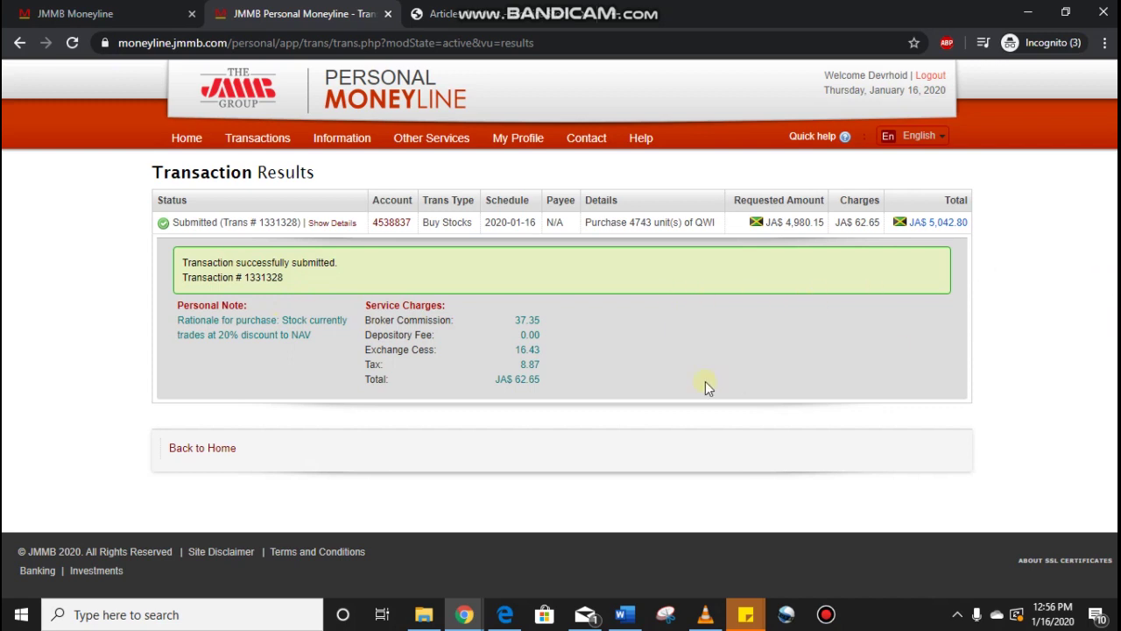
Return to the home portfolio summary and expand the last listed equity account to review its liens, balance and holdings
mouse_move(426, 147)
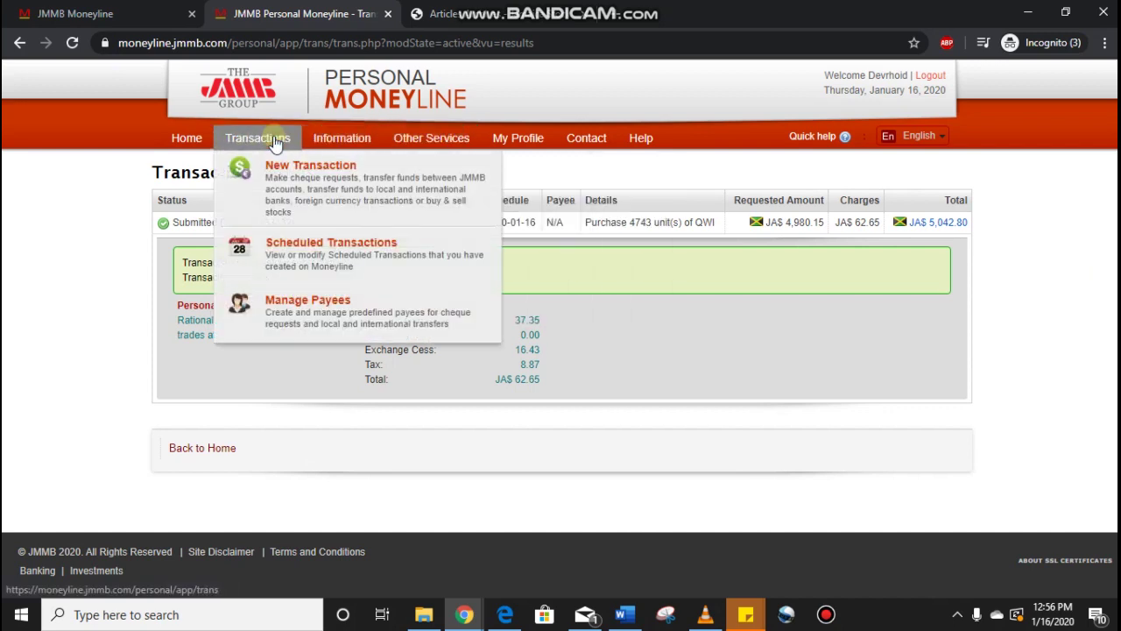
left_click(195, 142)
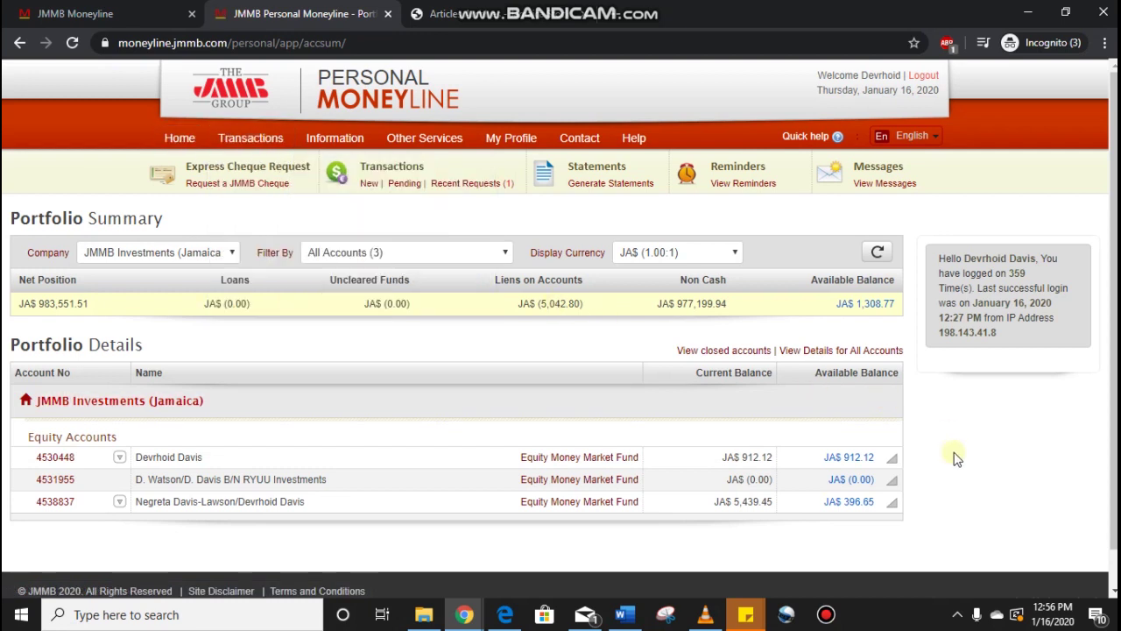
left_click(121, 502)
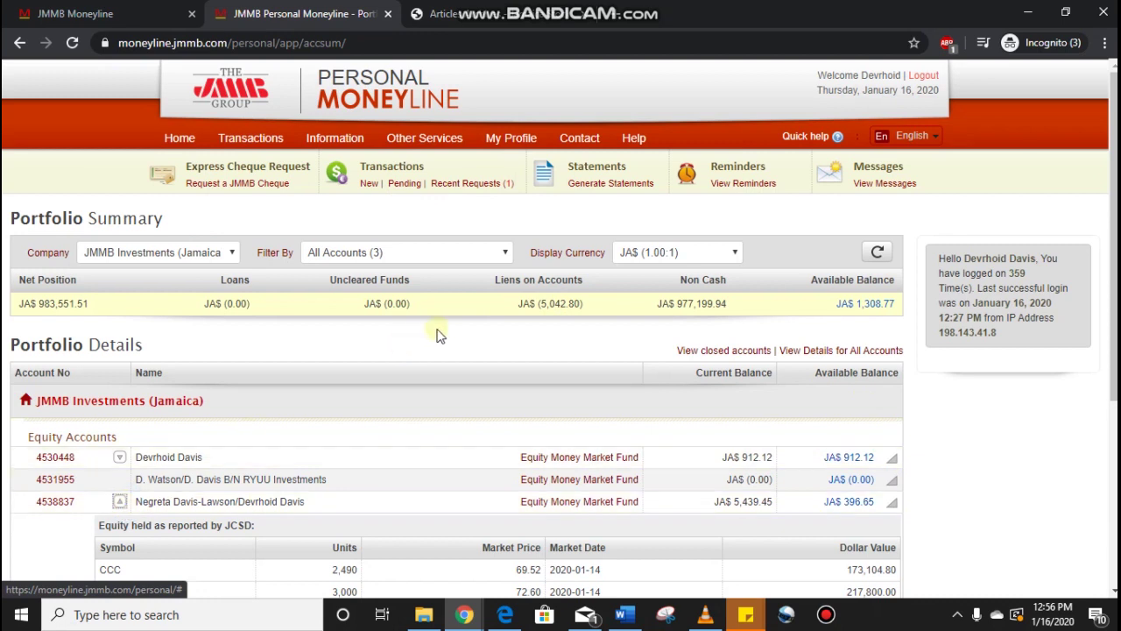
scroll(561, 329, "down", 3)
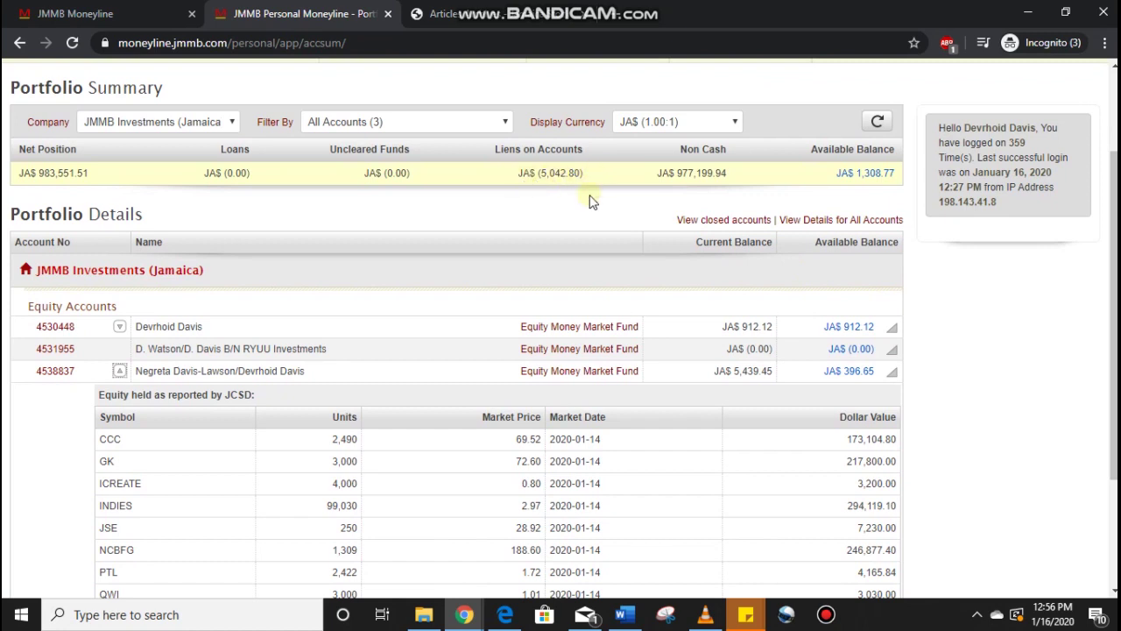
left_click_drag(1115, 315, 1115, 408)
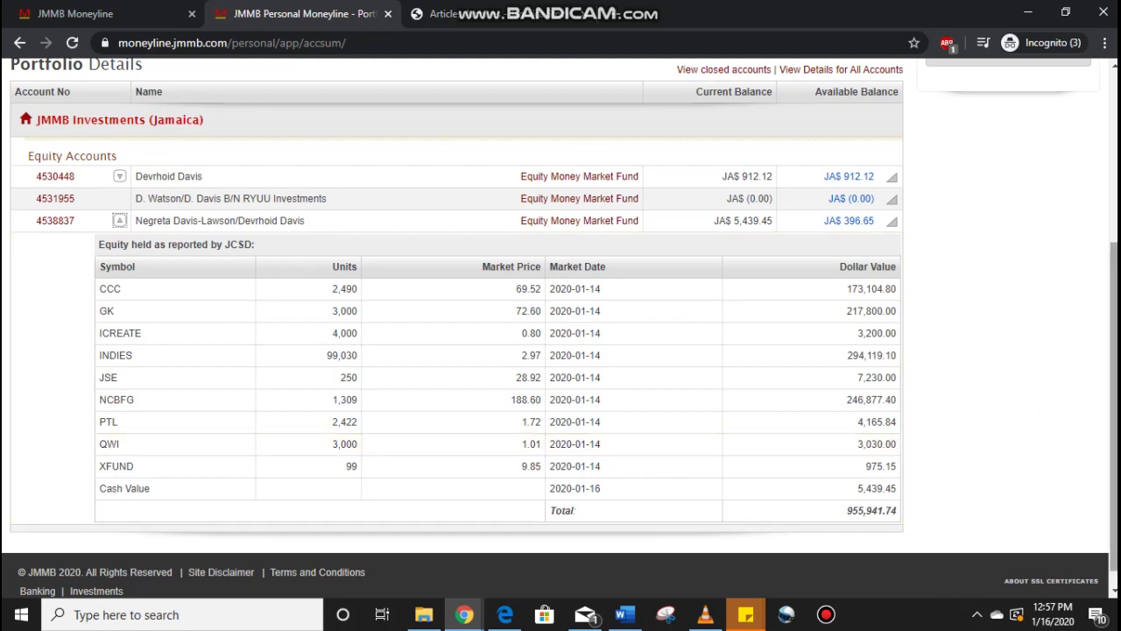
left_click_drag(1114, 404, 1115, 413)
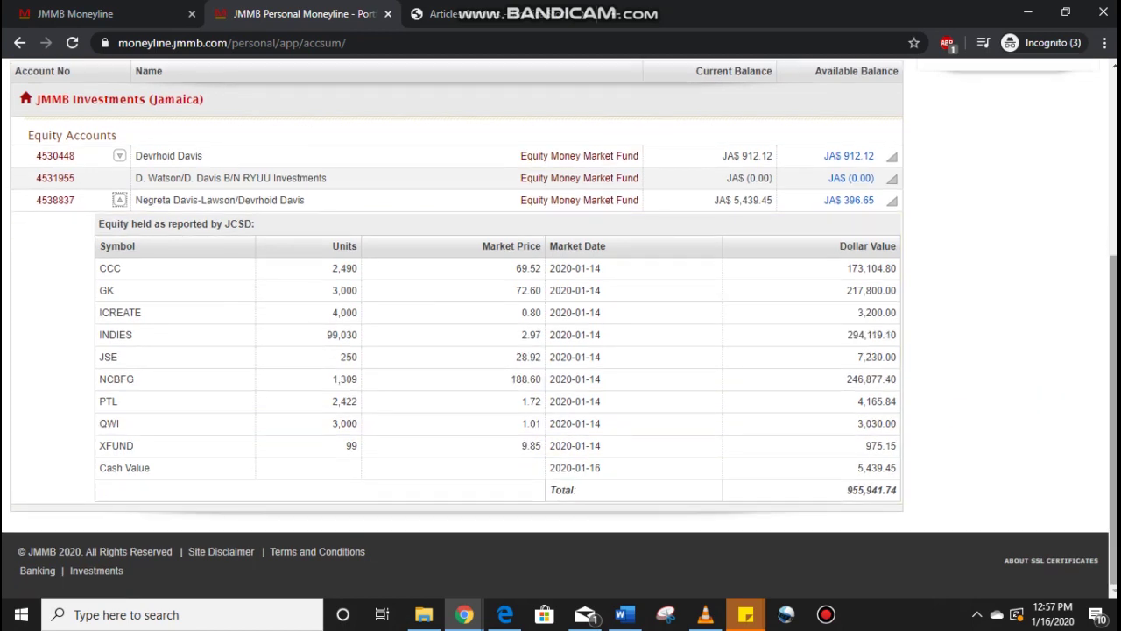